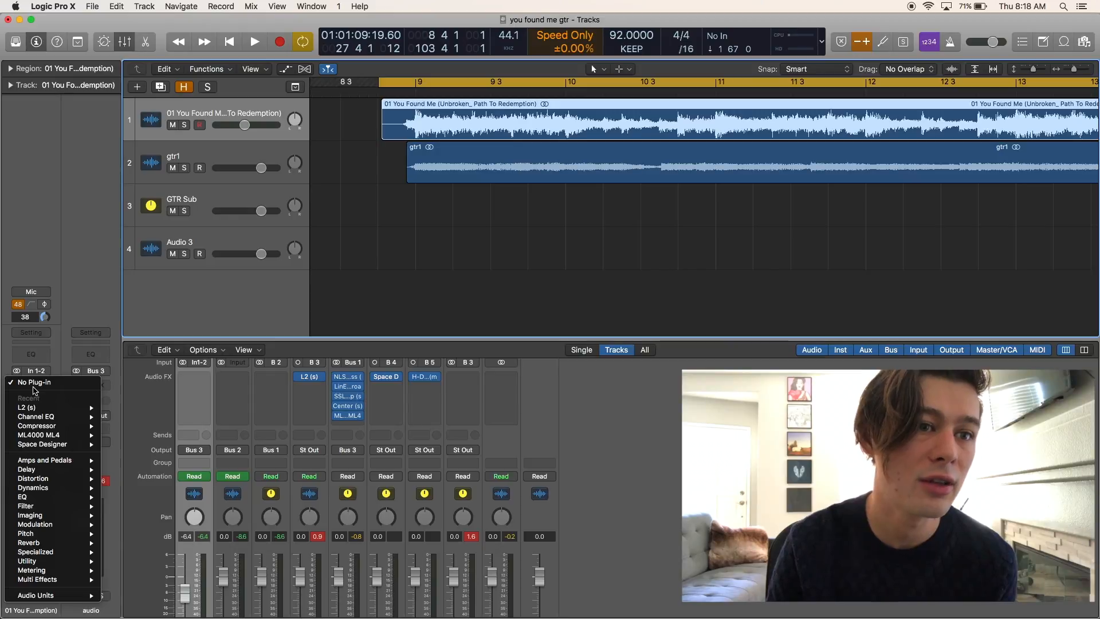
Look up the BPM Counter among the metering plug-ins offered for the reference song track.
mouse_move(81, 540)
mouse_move(81, 570)
mouse_move(189, 563)
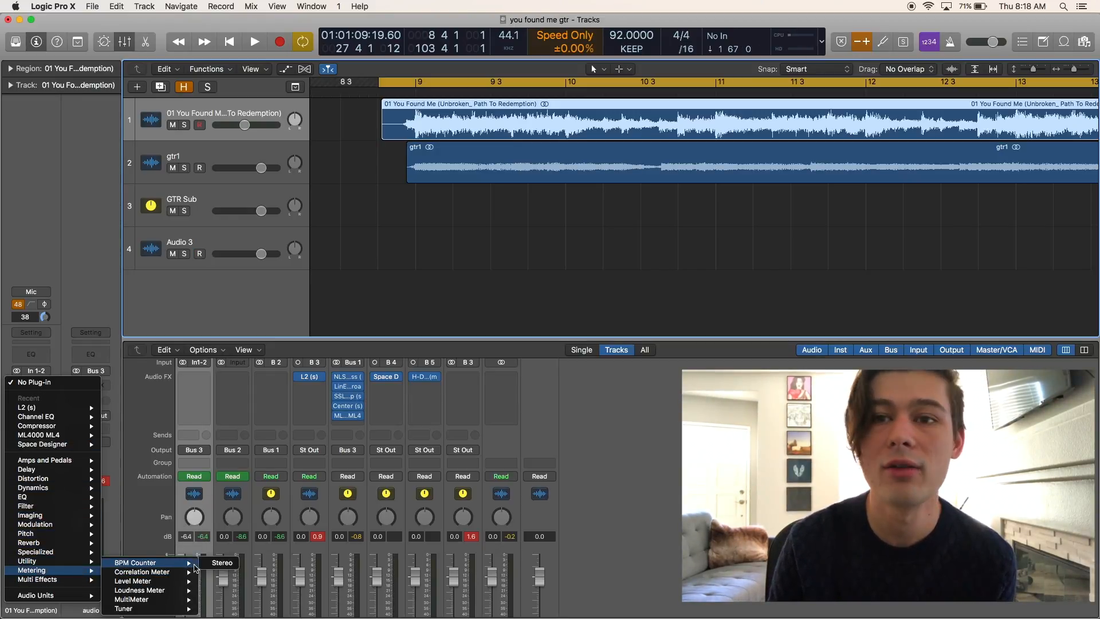
click(489, 237)
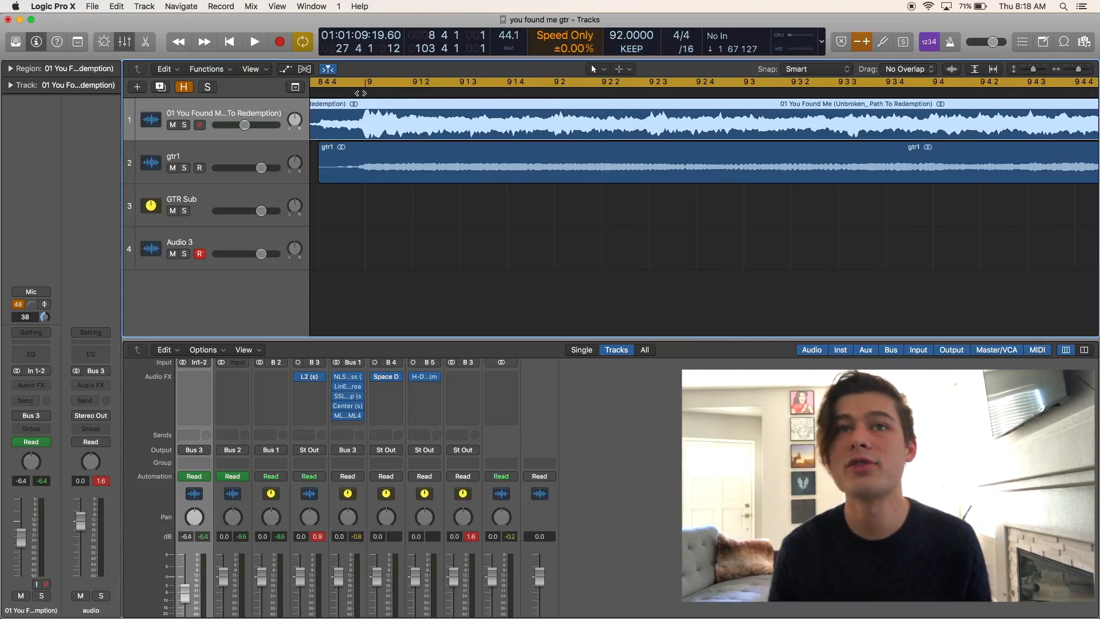
Examine how the reference song and gtr1 regions line up with the bar grid, at overview and at close range around bar 9.
key(super+Left)
key(super+Left)
key(super+Left)
key(super+Left)
key(super+Left)
key(super+Left)
key(super+Left)
key(super+Left)
key(super+Left)
key(super+Left)
key(super+Left)
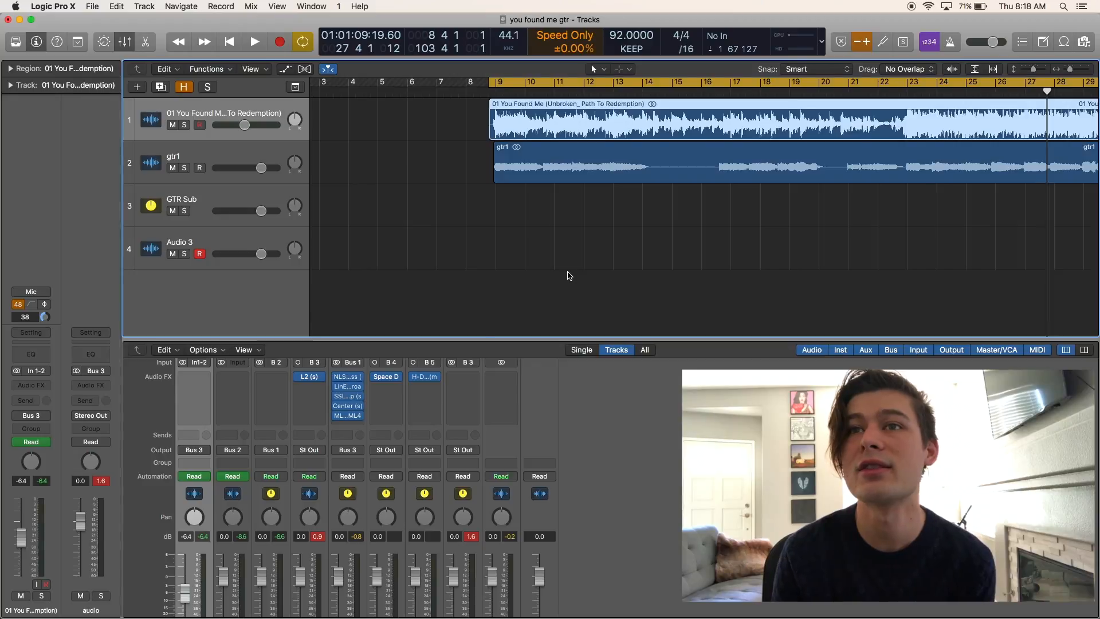
scroll(567, 276, right, 5)
scroll(567, 275, left, 5)
key(super+Right)
key(super+Right)
key(super+Right)
key(super+Right)
key(super+Right)
key(super+Right)
key(super+Right)
key(super+Right)
scroll(567, 275, right, 3)
scroll(569, 276, right, 8)
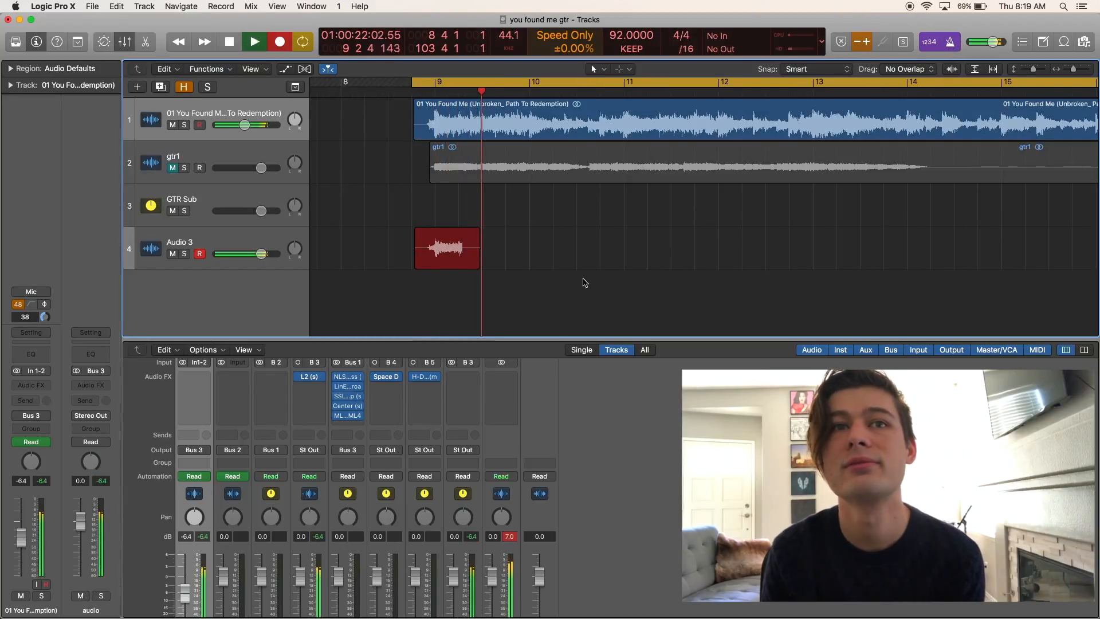
scroll(599, 266, down, 5)
scroll(600, 266, right, 2)
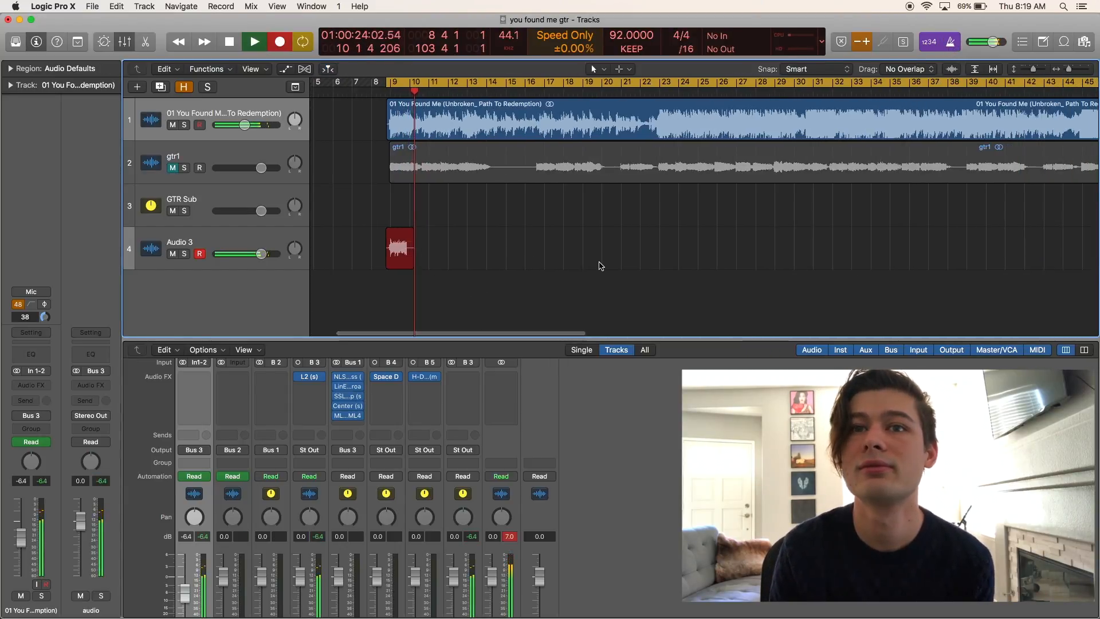
scroll(599, 266, up, 10)
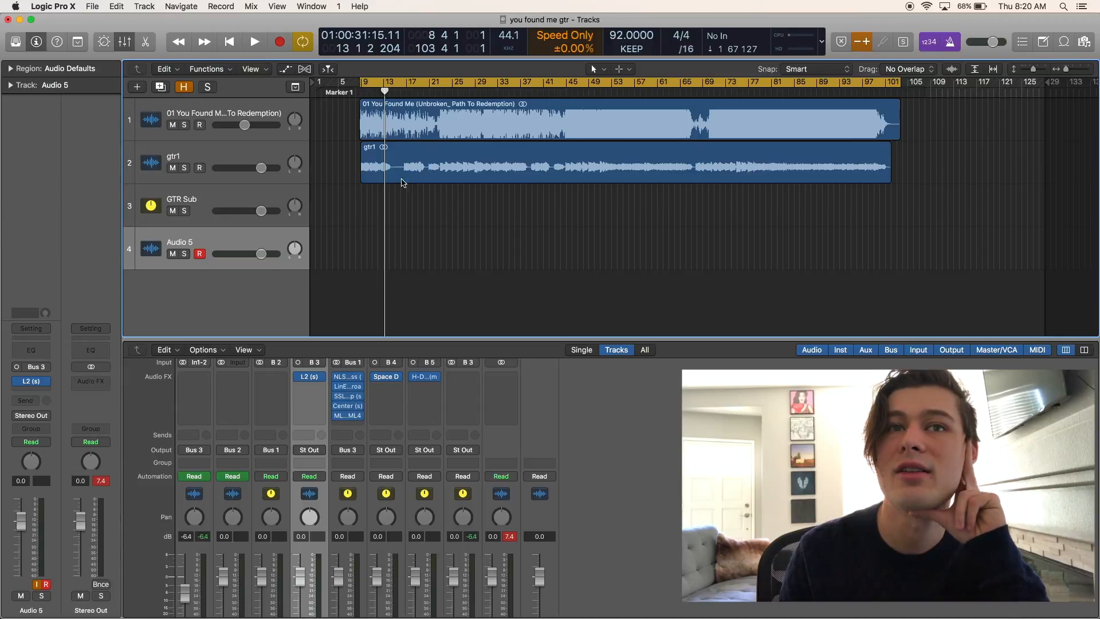
Record a pass onto the armed Audio 5 track from the cycle start to about bar 16.
click(255, 151)
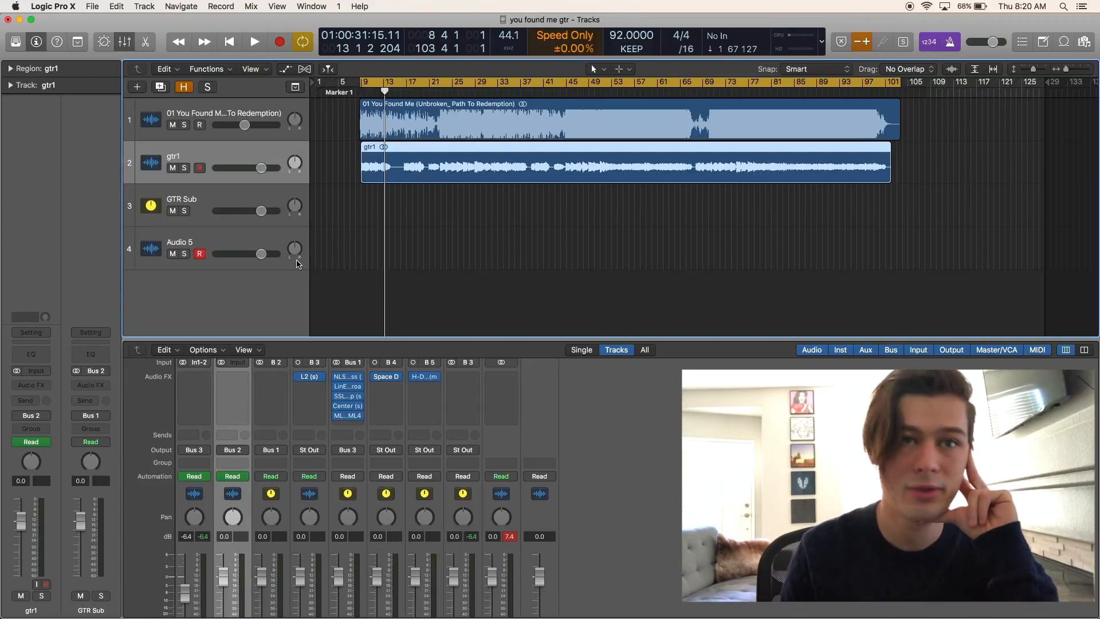
key(r)
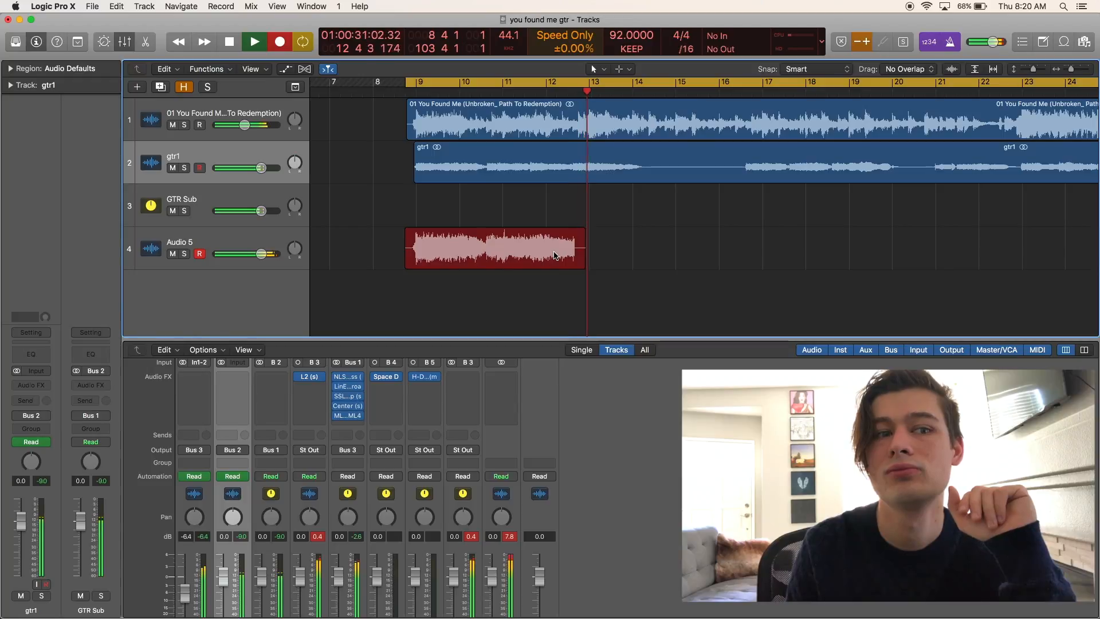
key(space)
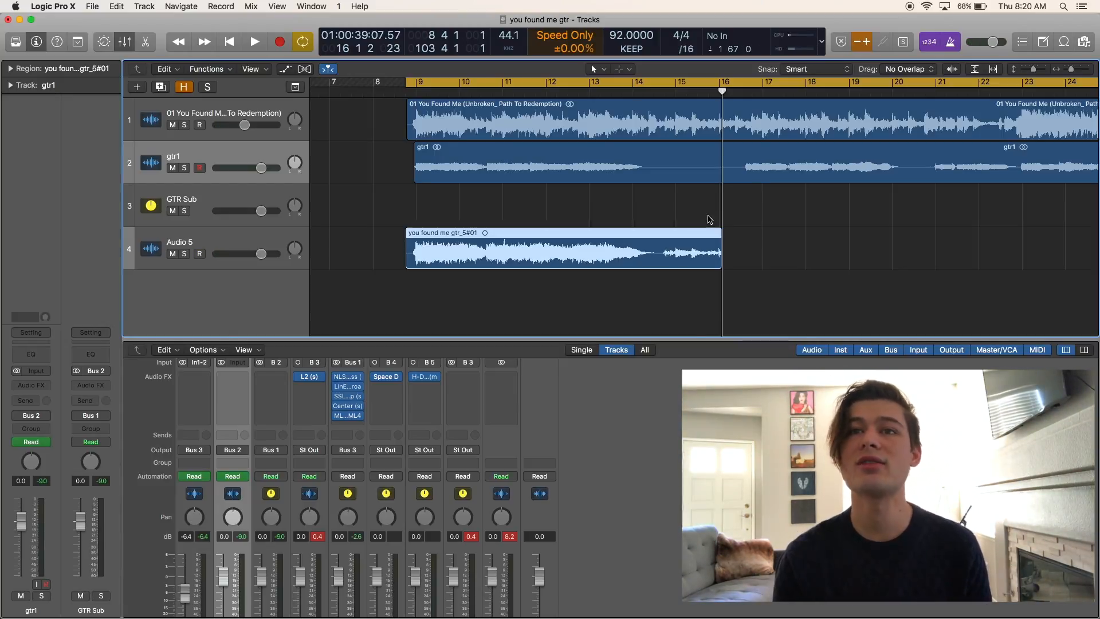
Select the gtr1 track and bring the full length of the arrangement into view.
scroll(711, 220, down, 5)
scroll(710, 220, up, 5)
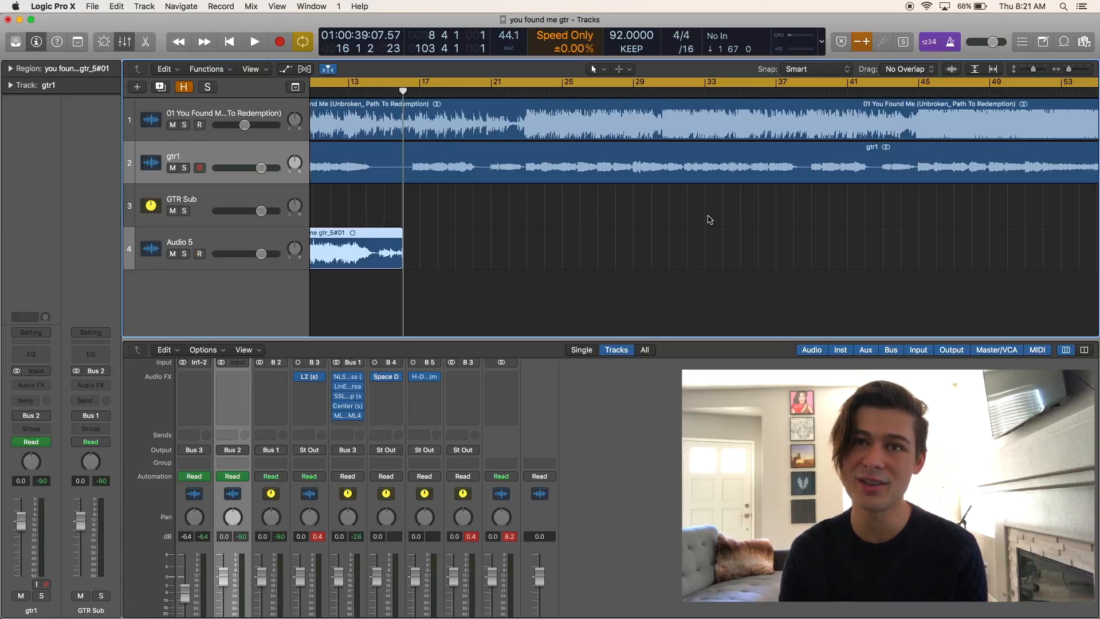
scroll(711, 220, left, 5)
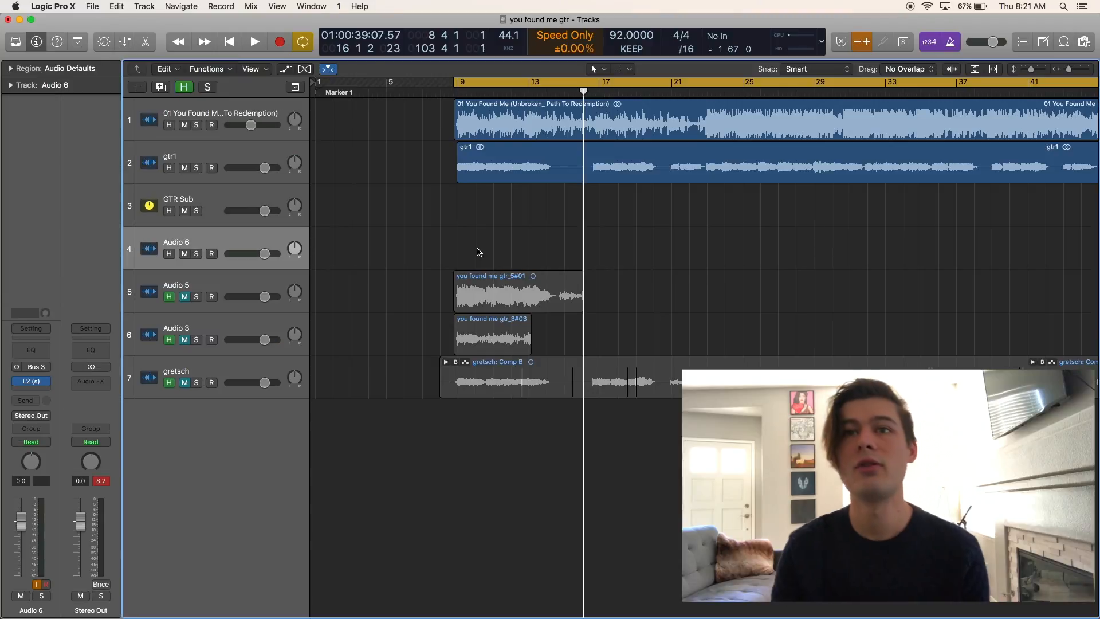
click(223, 157)
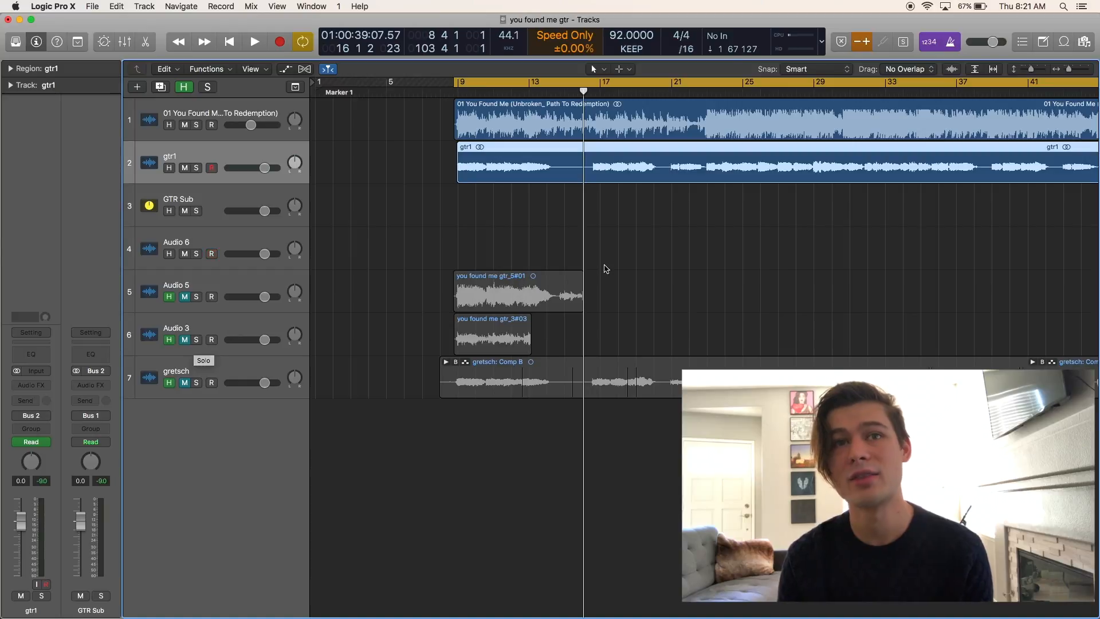
key(super+Left)
key(super+Left)
key(super+Left)
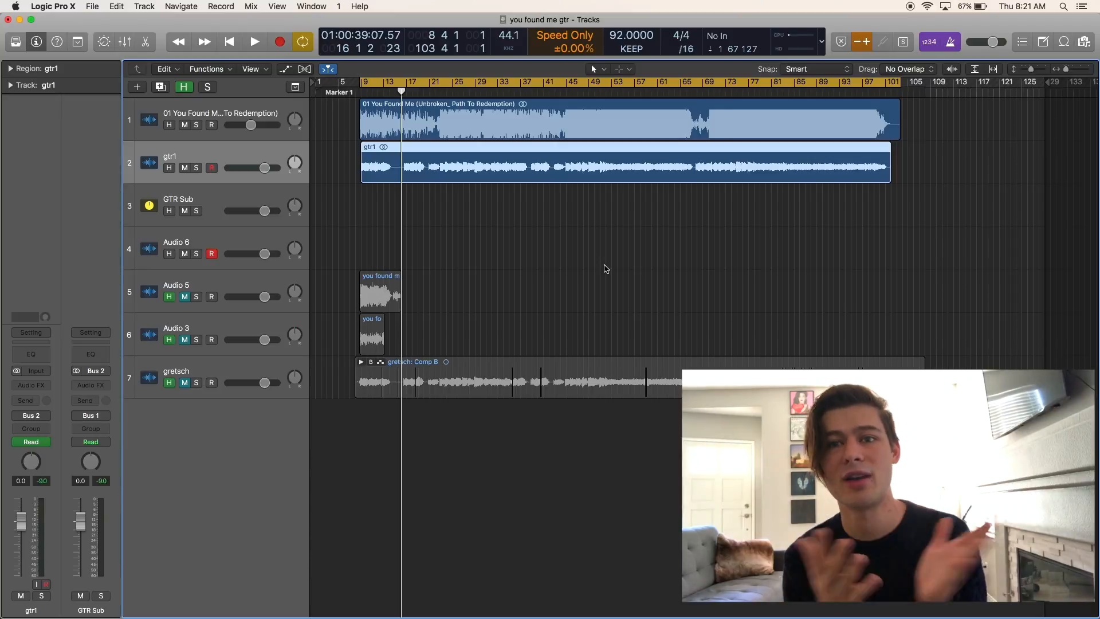
Show the mixer, create an arrangement track for the Aux 1 channel and place it directly below GTR Sub.
key(x)
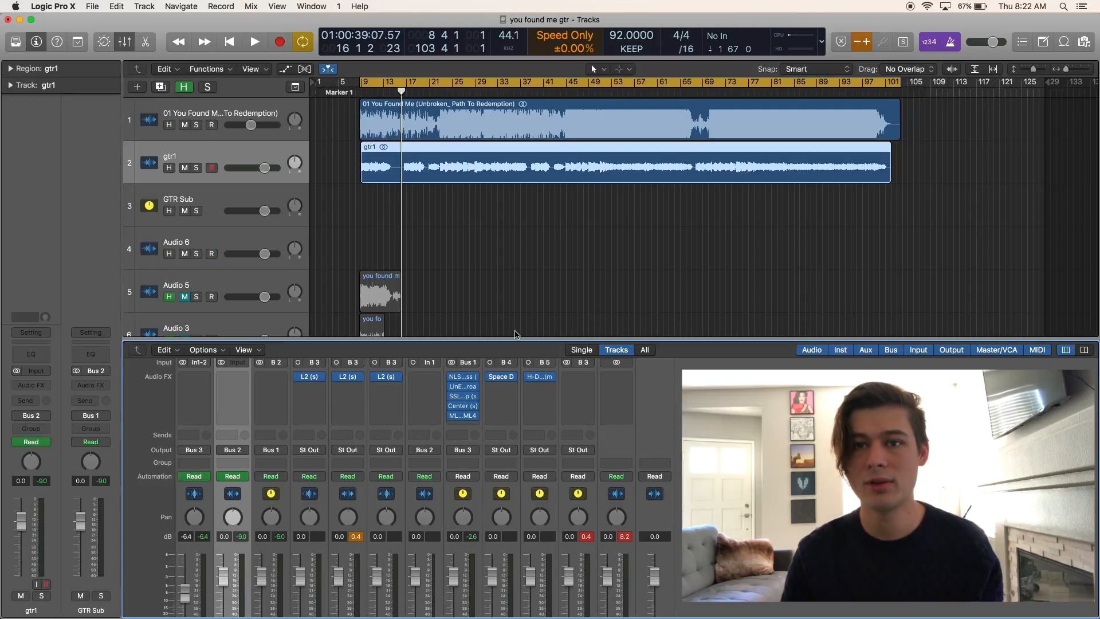
scroll(467, 558, down, 3)
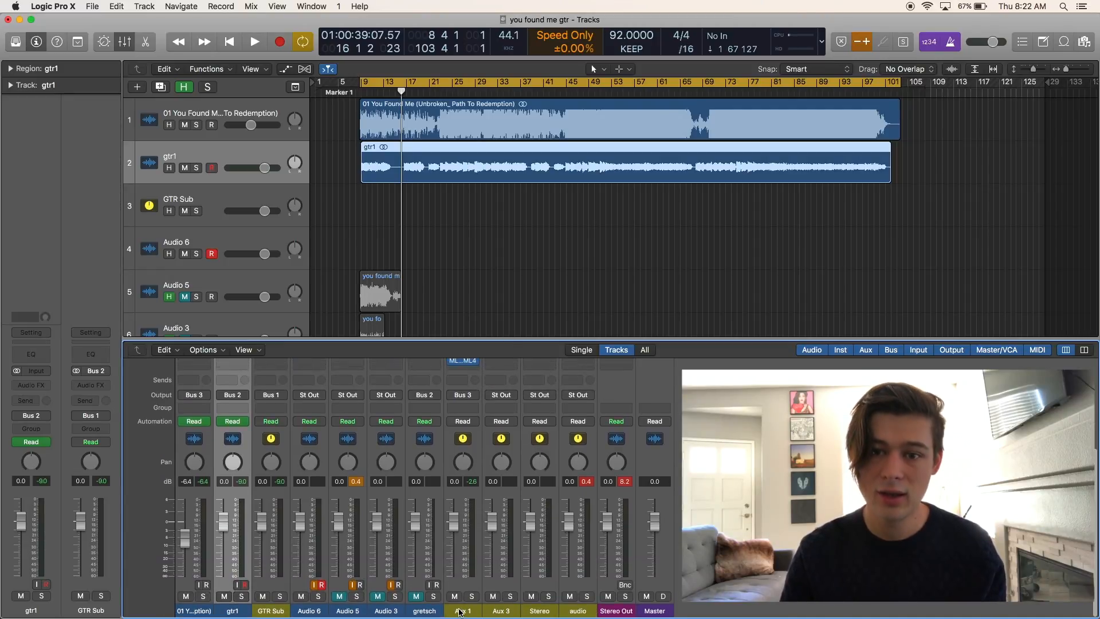
click(460, 610)
right_click(460, 611)
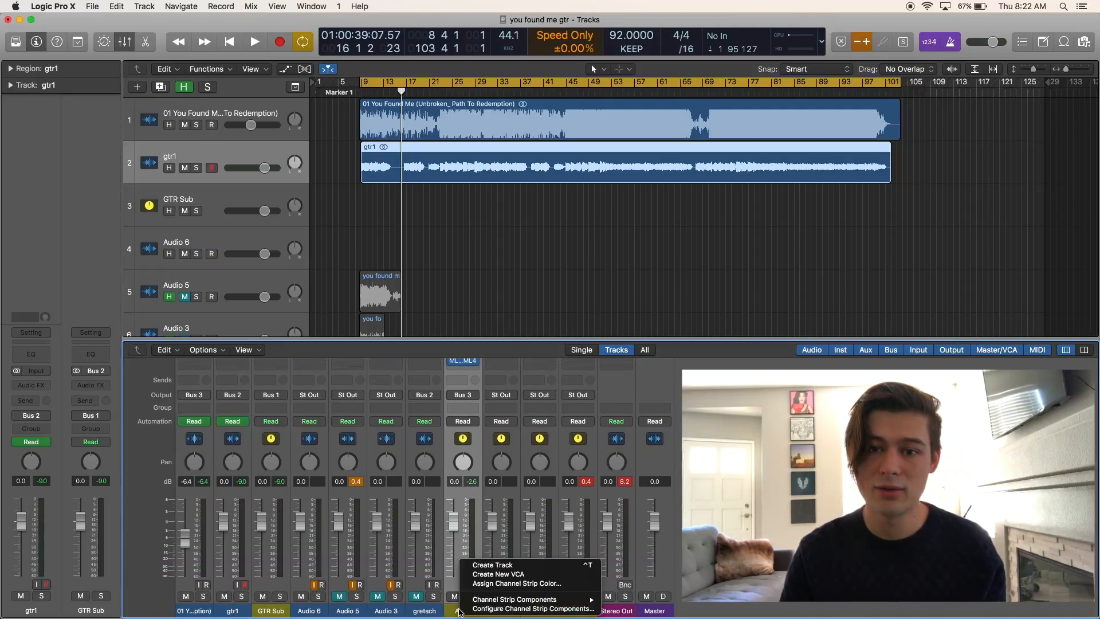
click(490, 566)
drag(220, 197, 222, 255)
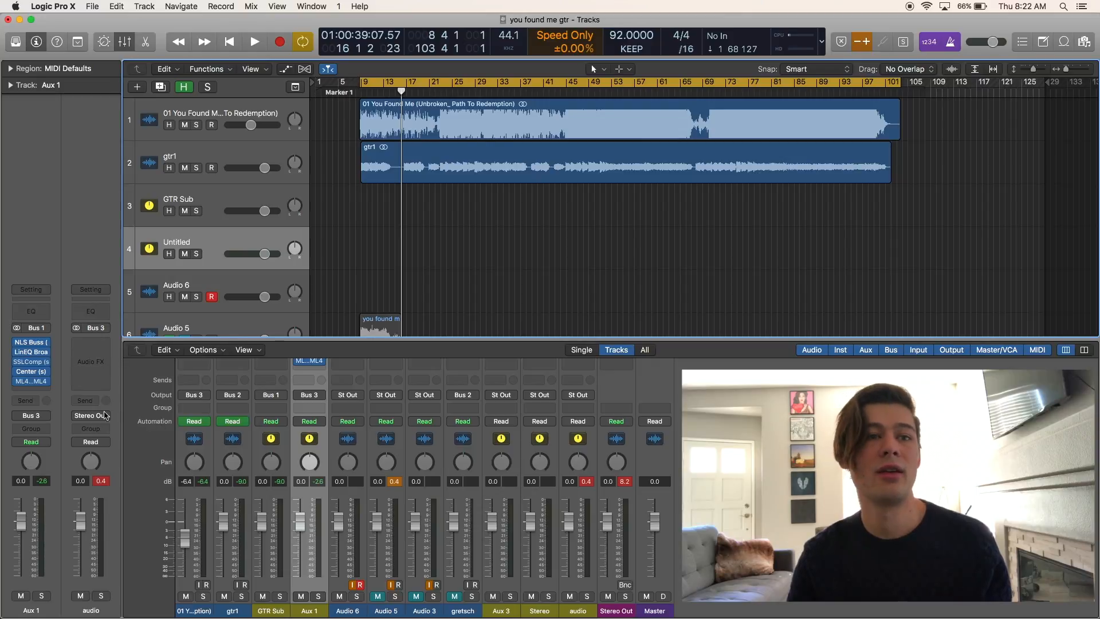
Open Aux 1's NLS Buss and LinEQ Broadband plug-ins and move their windows clear of the channel strips.
click(31, 344)
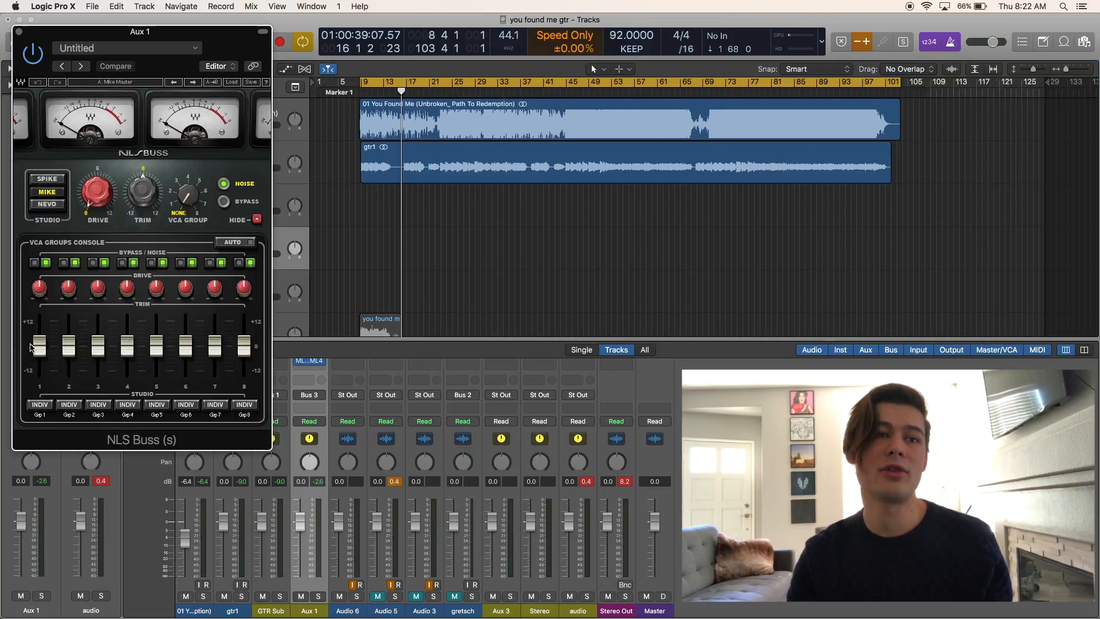
drag(151, 34, 765, 52)
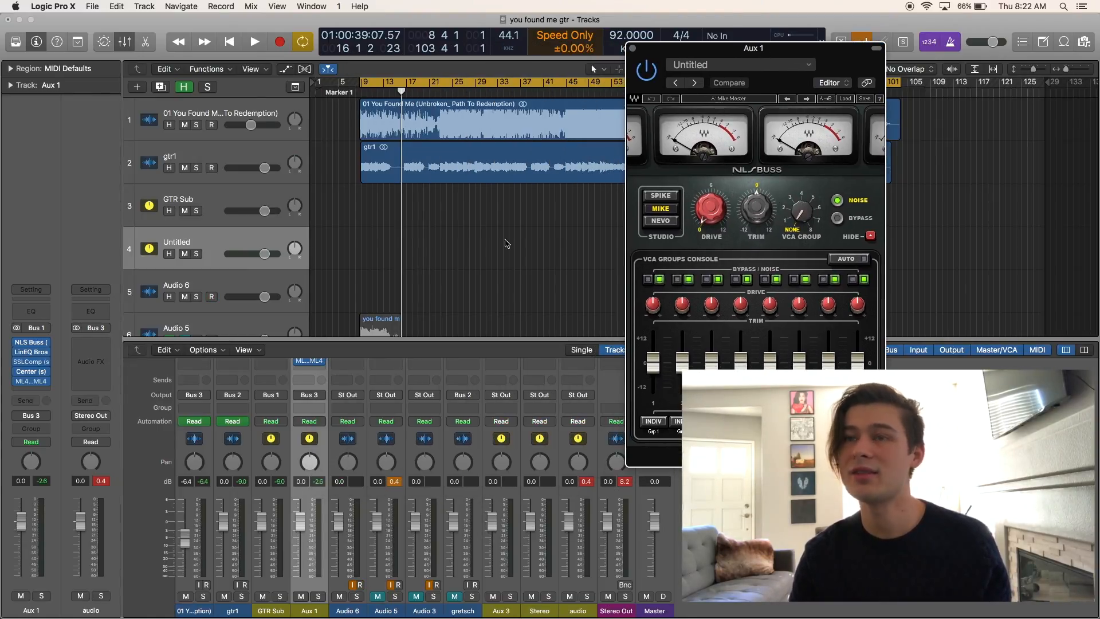
mouse_move(36, 374)
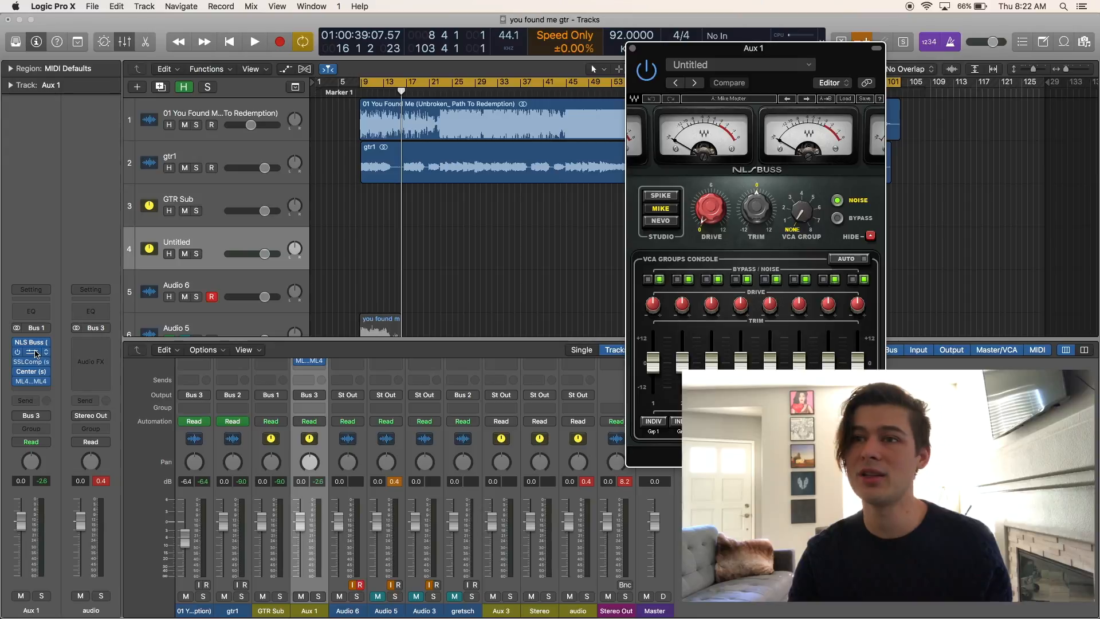
click(35, 354)
drag(184, 36, 743, 64)
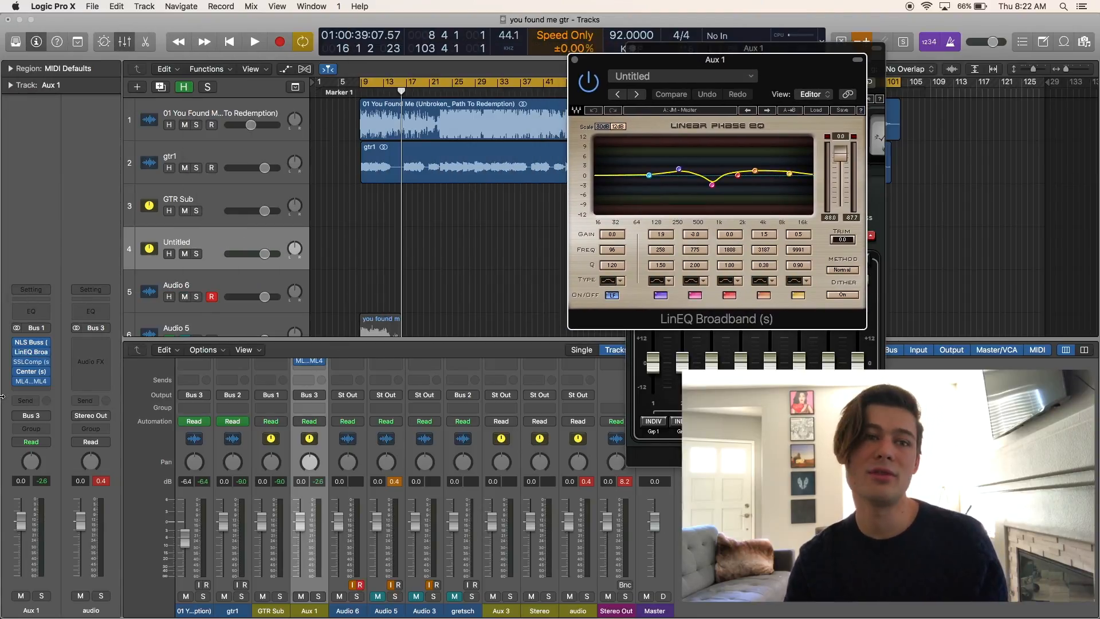
Open Aux 1's SSLComp plug-in, move it aside and briefly play the song from about bar 30.
click(32, 364)
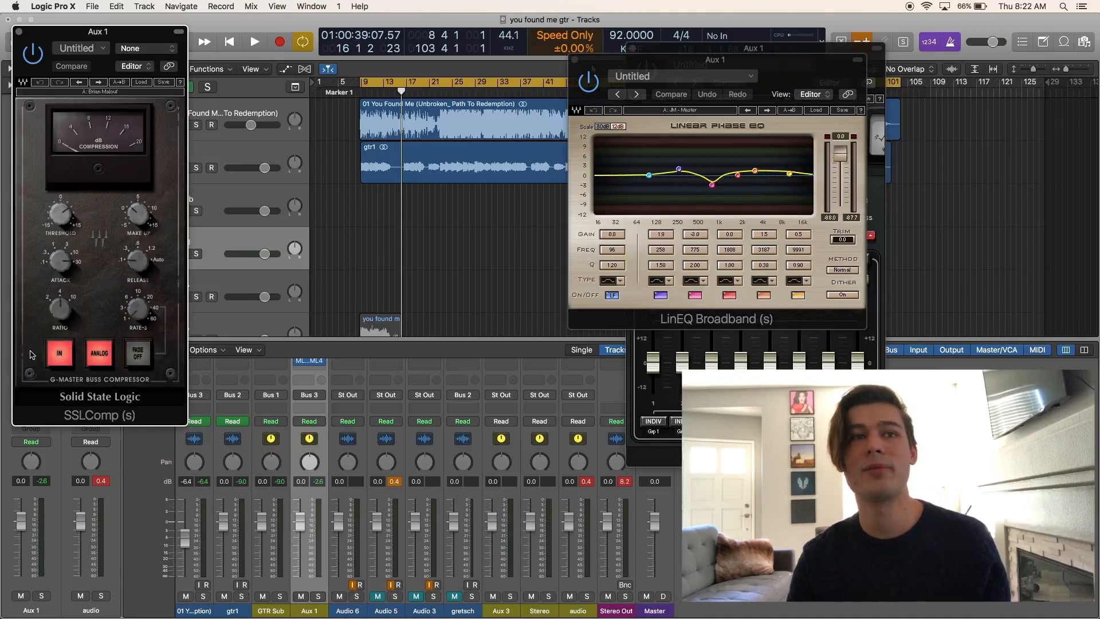
drag(122, 34, 728, 50)
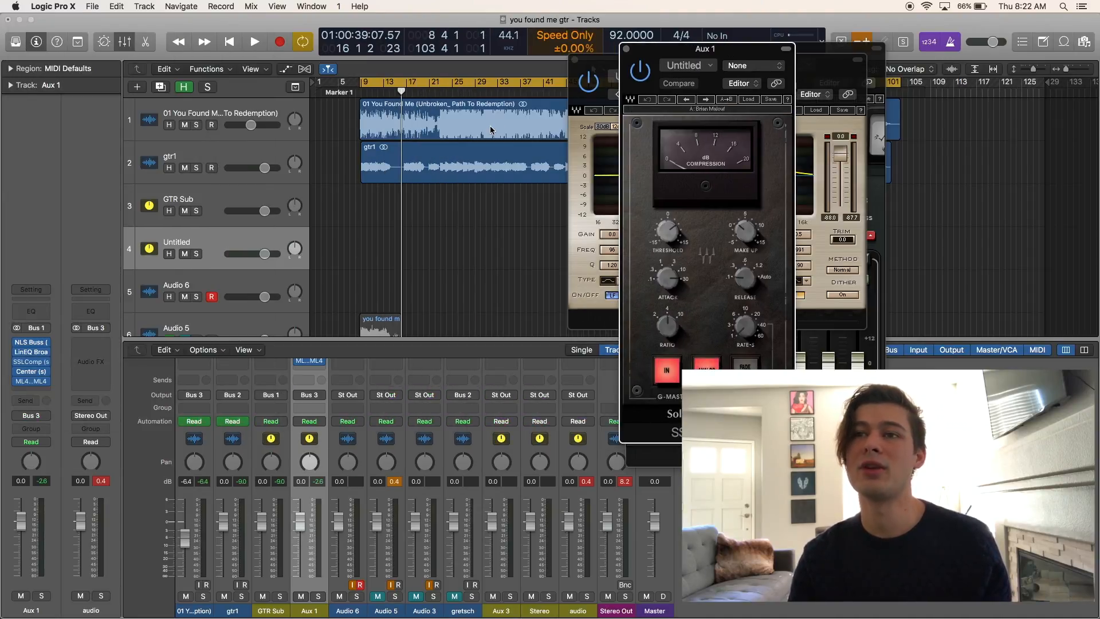
double_click(488, 92)
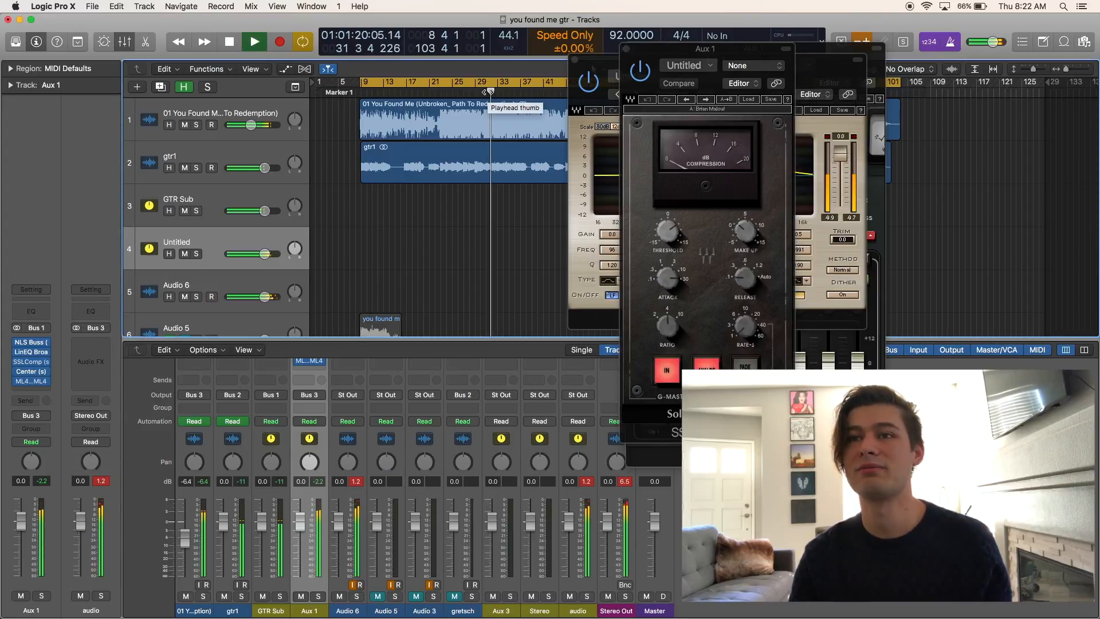
key(space)
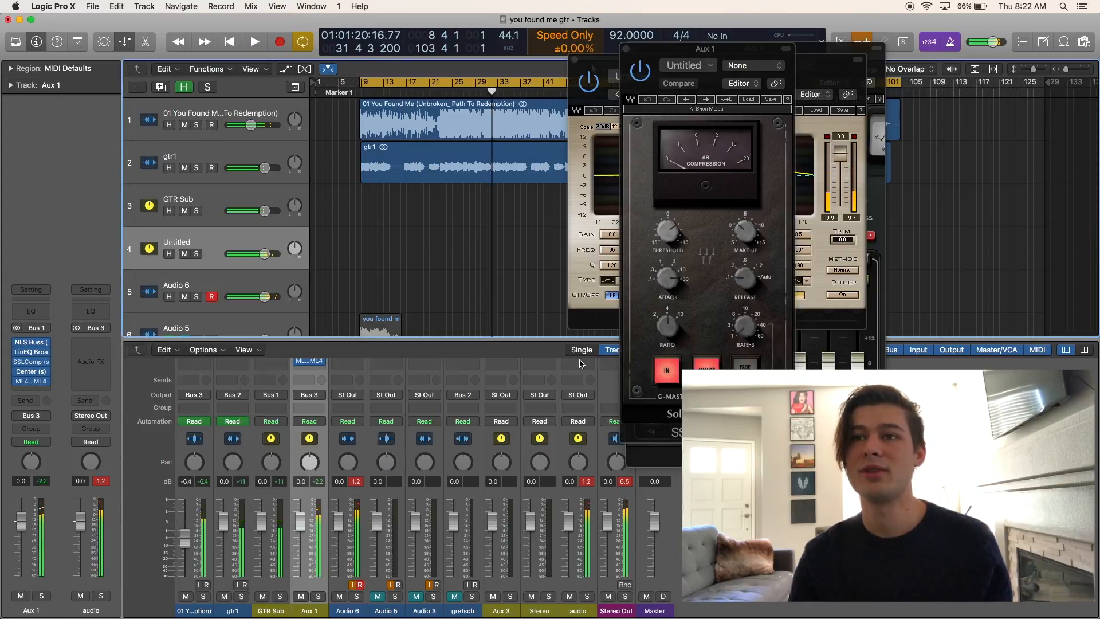
Open Aux 1's Center and ML4000 ML4 plug-ins and move their windows clear of the channel strips.
click(32, 374)
drag(116, 36, 704, 79)
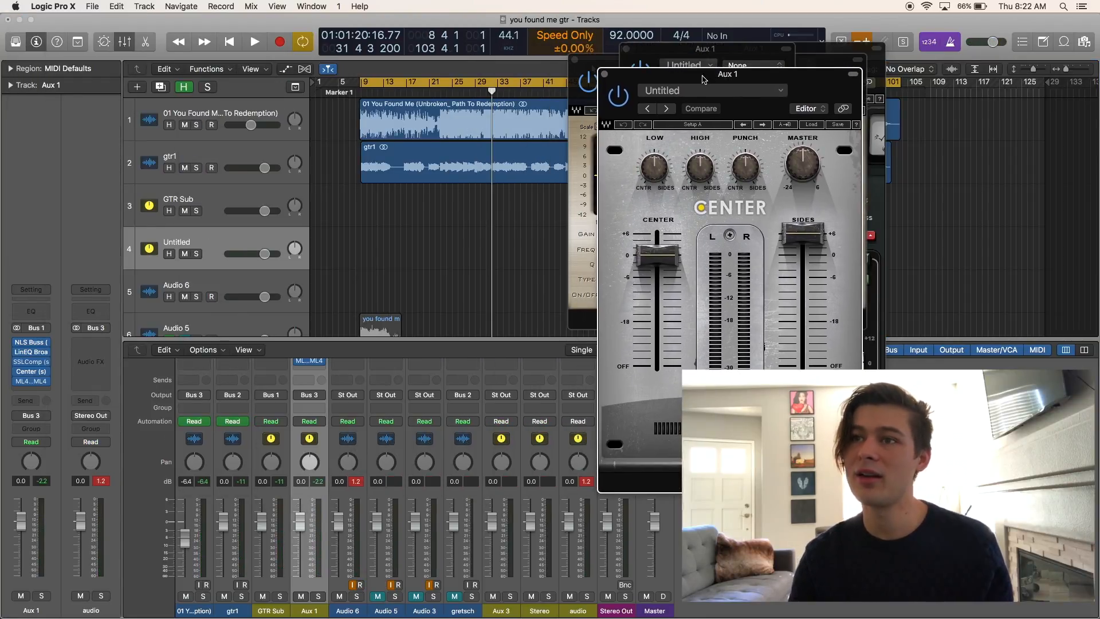
mouse_move(33, 384)
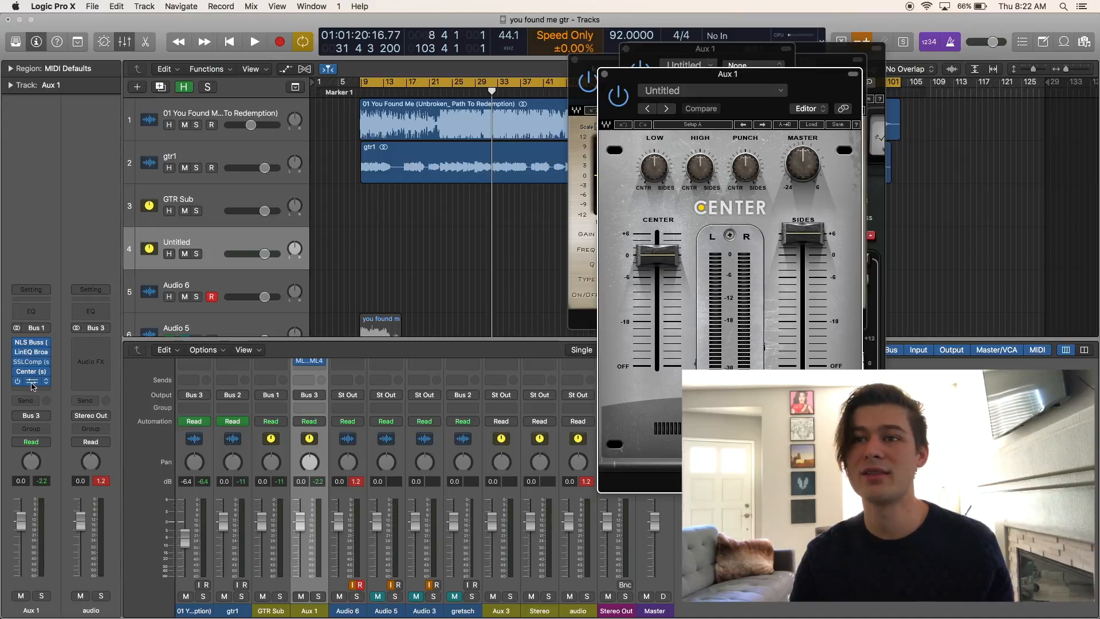
click(31, 383)
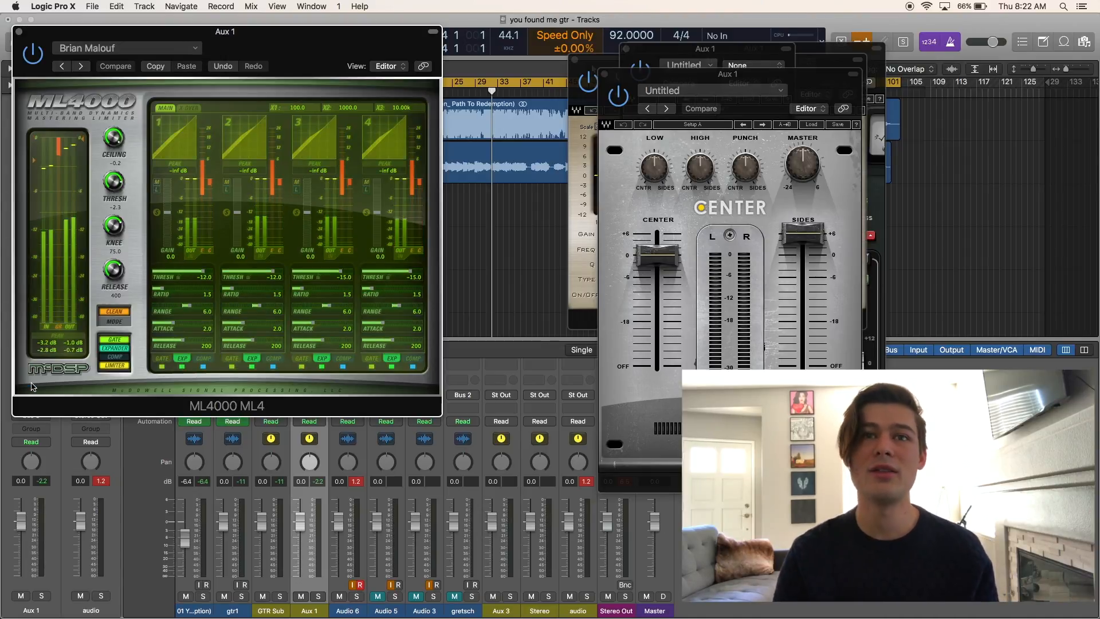
drag(262, 56, 755, 71)
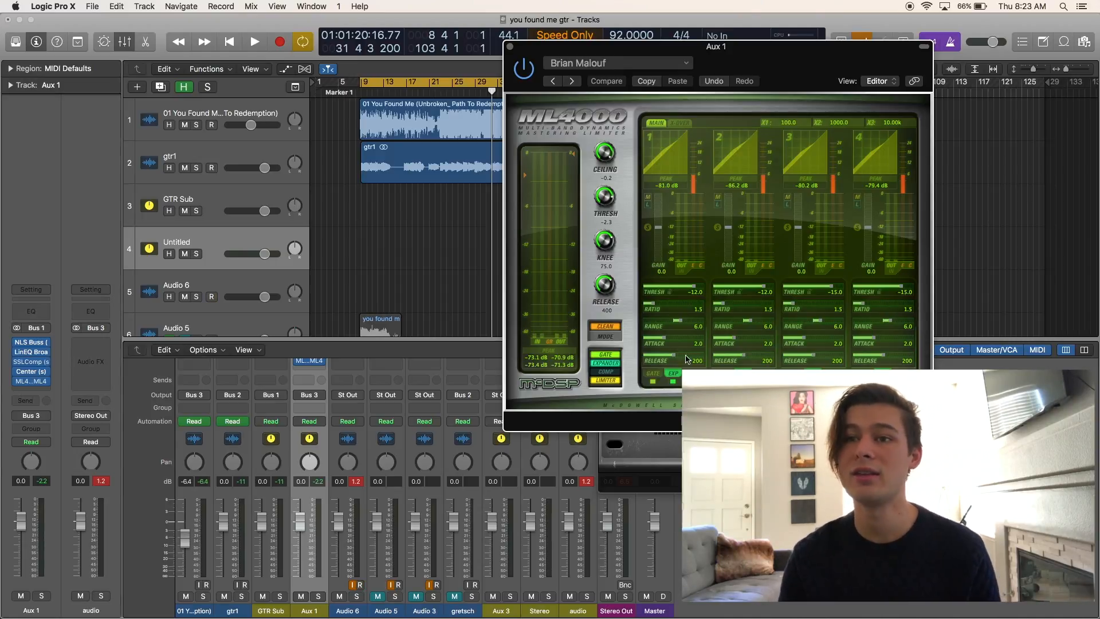
Close the ML4000 ML4, Center, SSLComp and LinEQ Broadband plug-in windows.
click(511, 46)
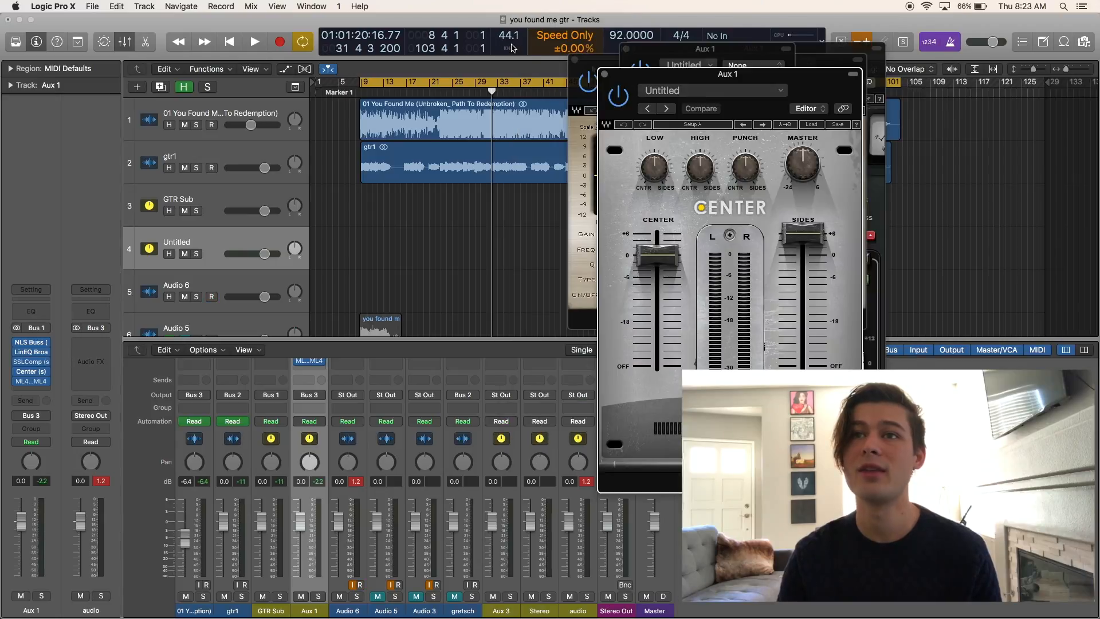
click(605, 74)
click(627, 51)
click(574, 59)
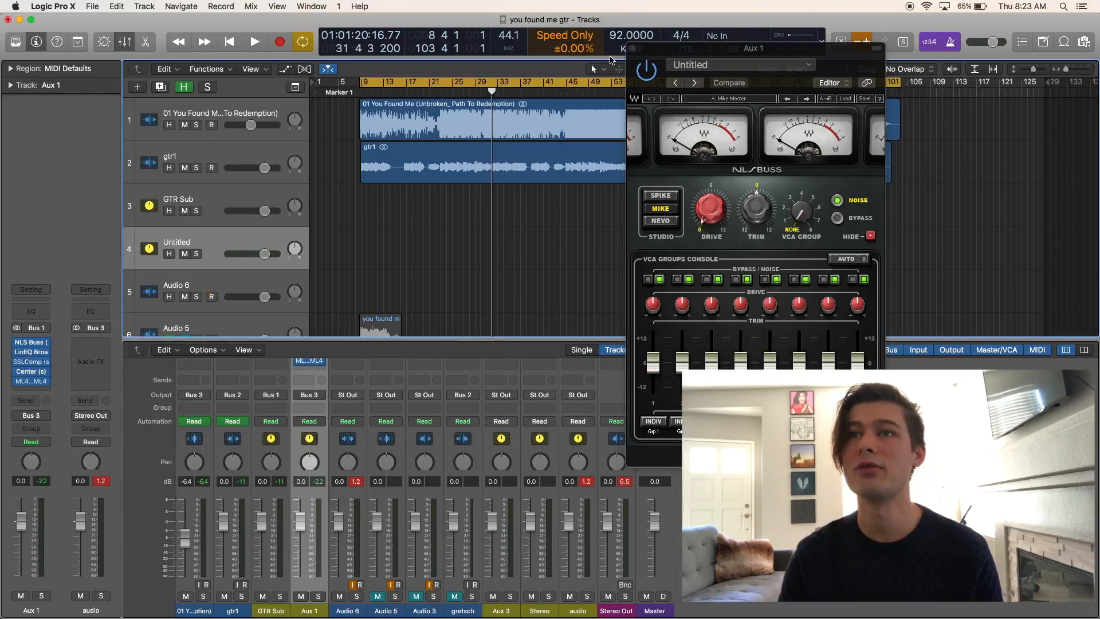
Copy the NLS Buss plug-in from Aux 1 to the GTR Sub channel and close its open window.
scroll(304, 424, up, 5)
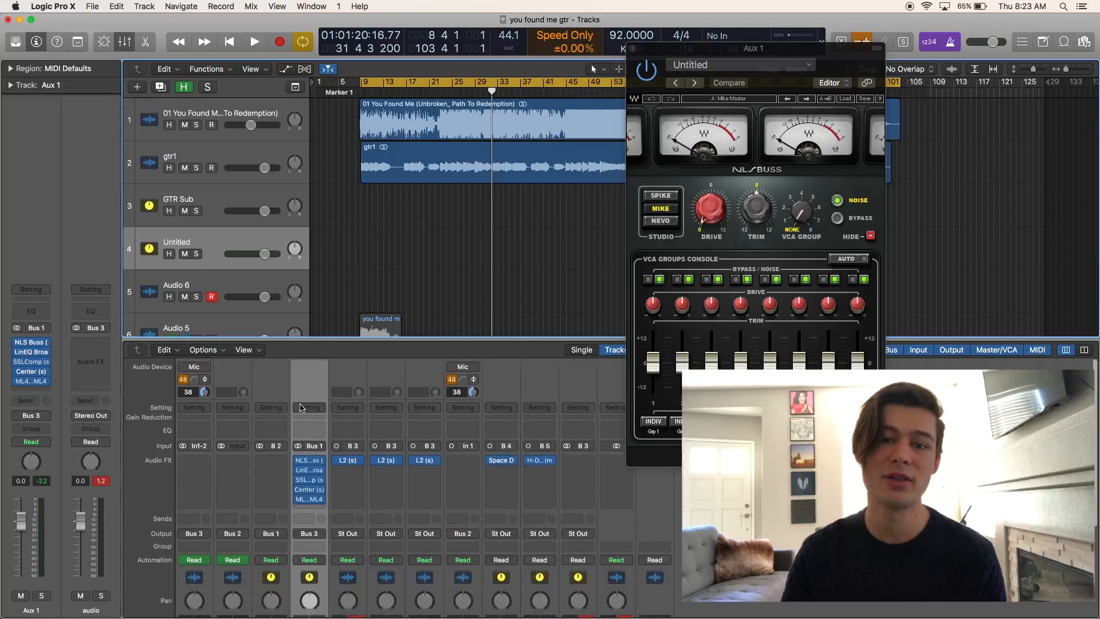
drag(310, 464, 274, 465)
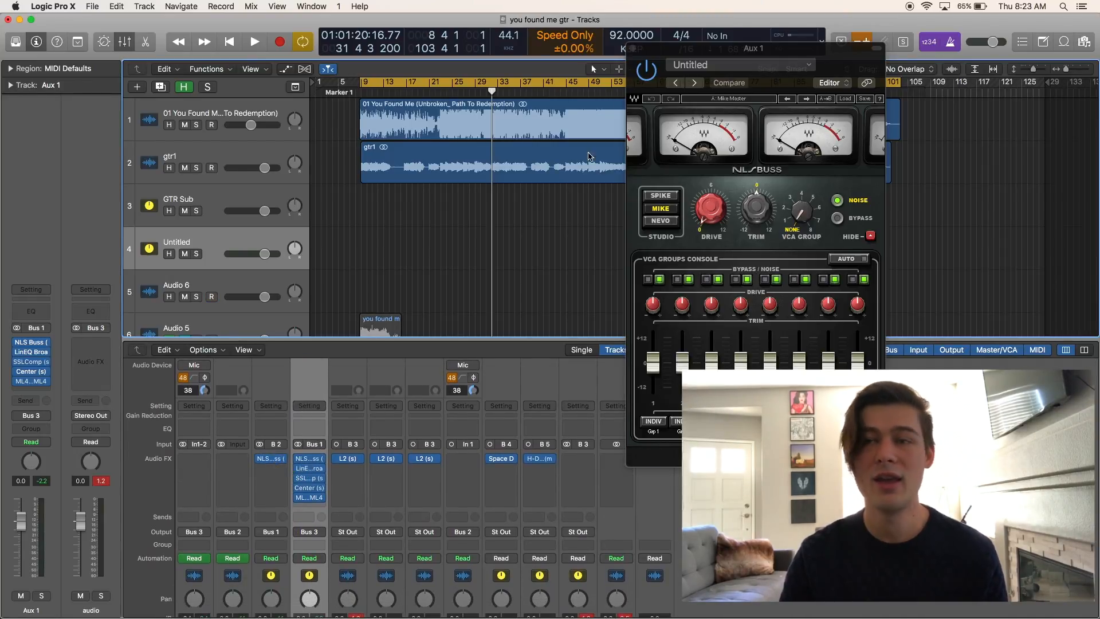
click(634, 50)
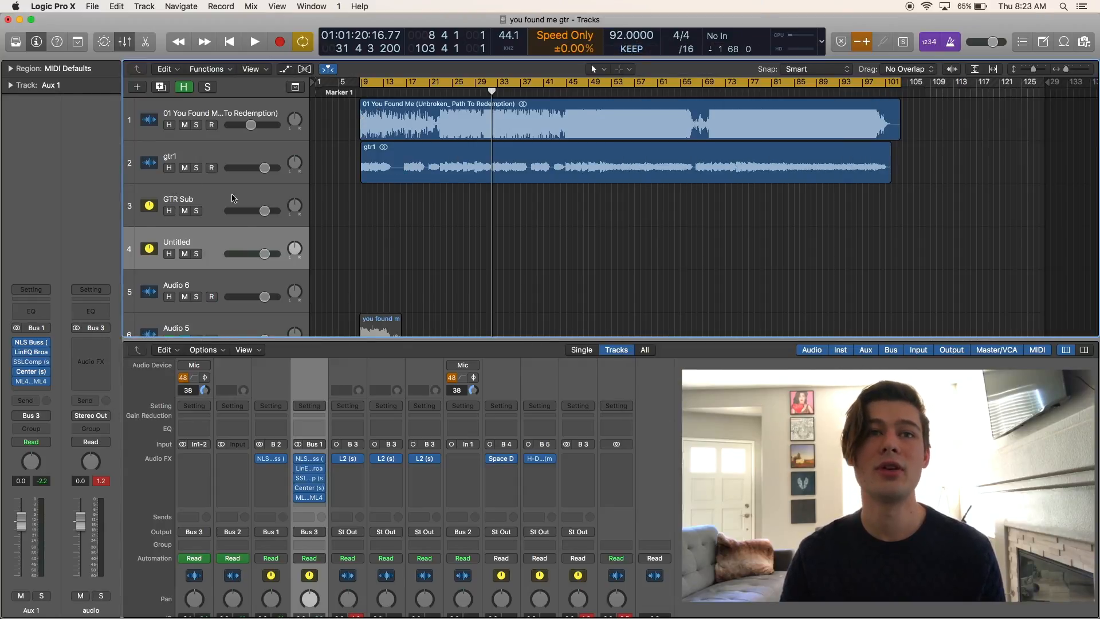
click(223, 160)
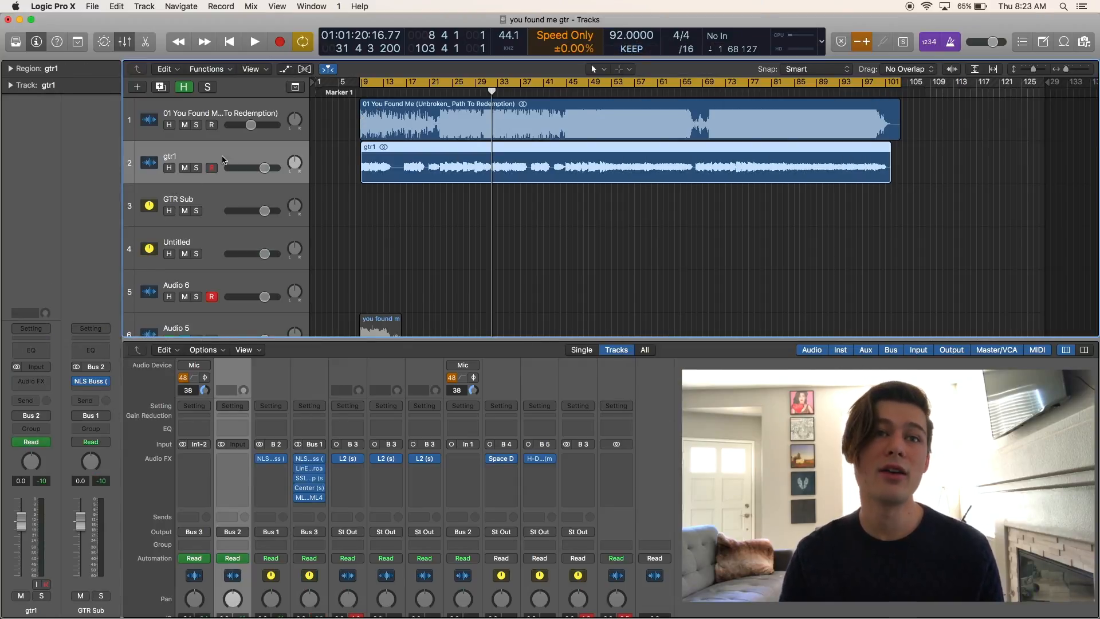
Insert the Waves SSLChannel (s) and CLA-76 (s) plug-ins on the gtr1 channel and move the CLA-76 window clear of the channel strips.
click(41, 383)
mouse_move(86, 592)
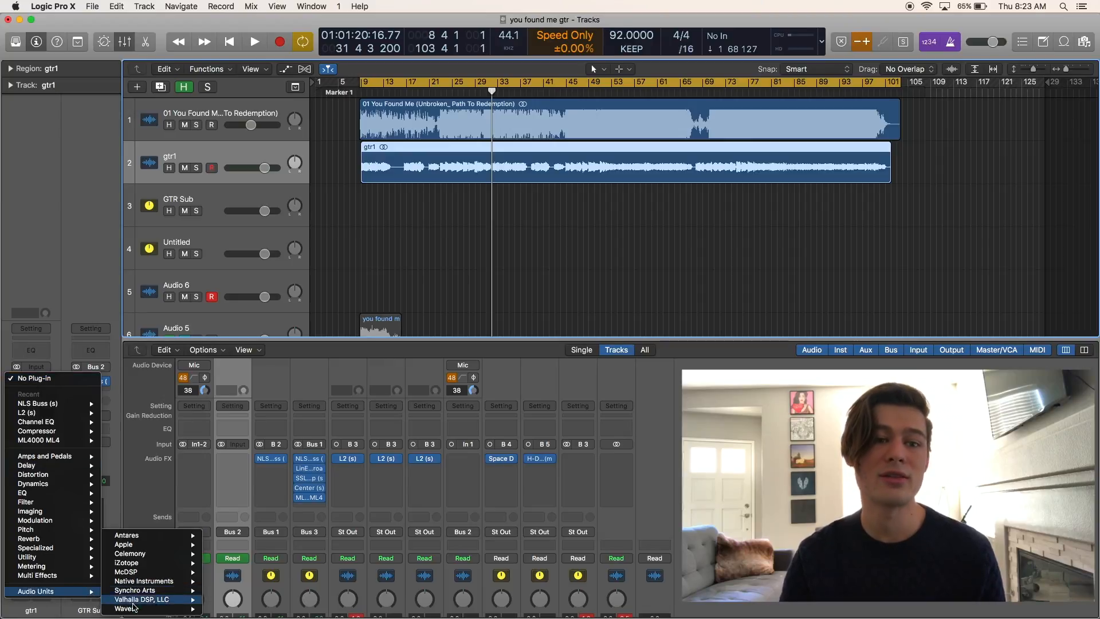
mouse_move(172, 611)
scroll(260, 553, down, 15)
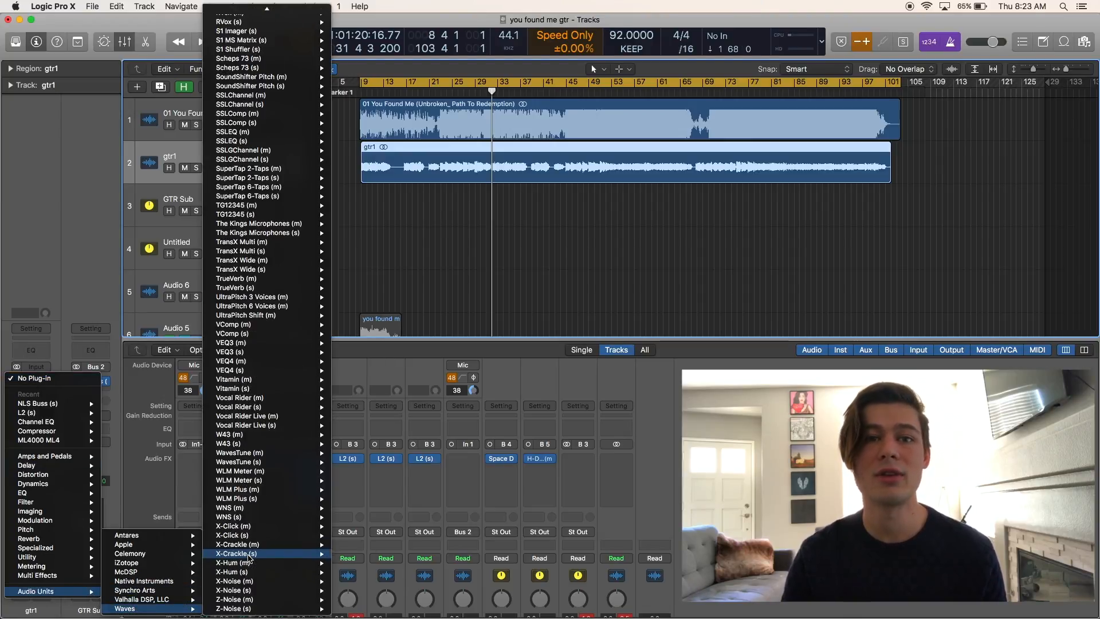
mouse_move(309, 352)
mouse_move(278, 114)
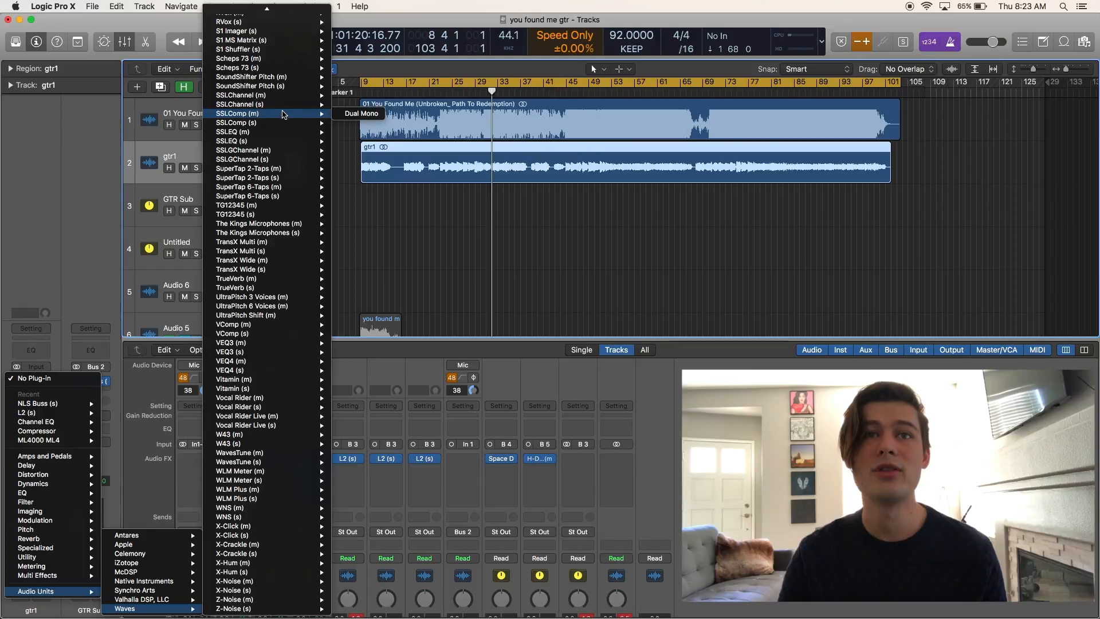
click(346, 109)
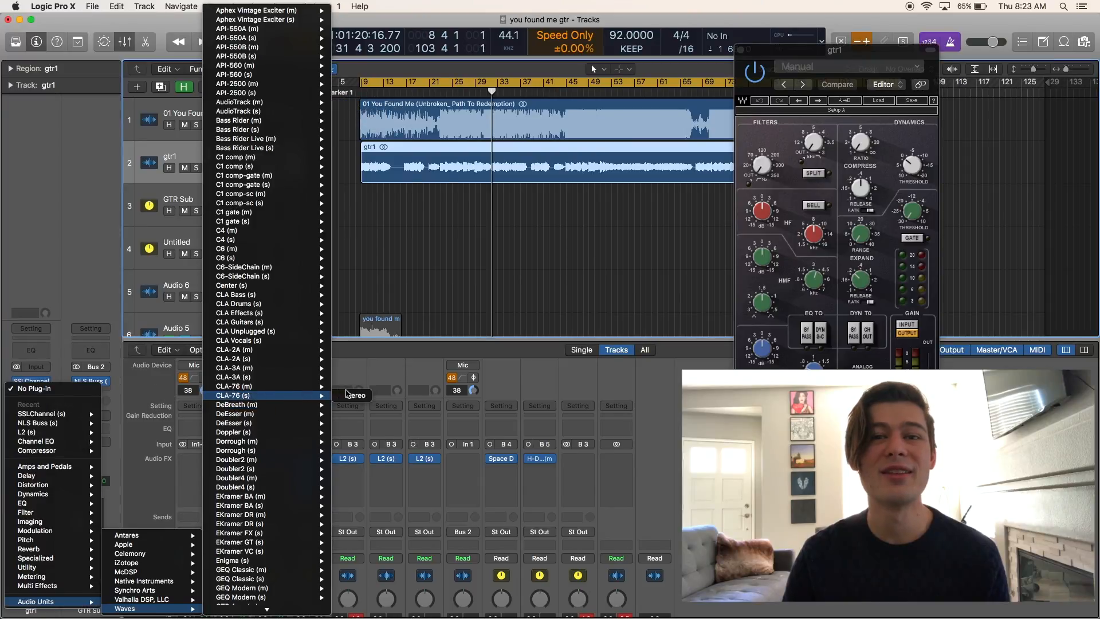
click(356, 394)
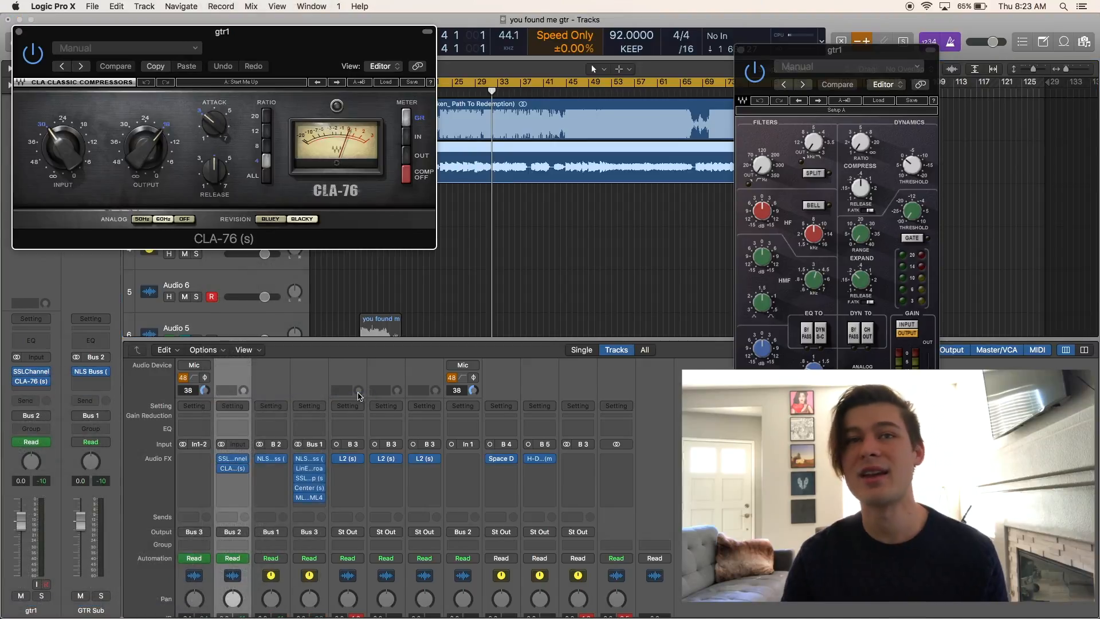
drag(256, 39, 721, 212)
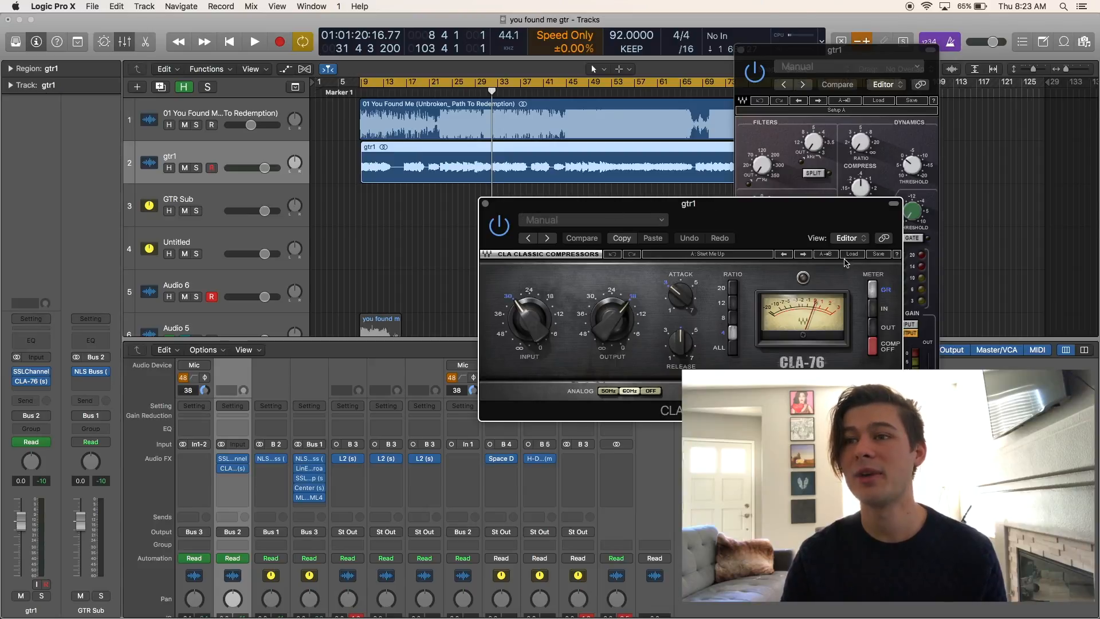
Load the Guitar preset in gtr1's CLA-76, set its analog option to Off and close the plug-in window.
click(853, 254)
mouse_move(898, 325)
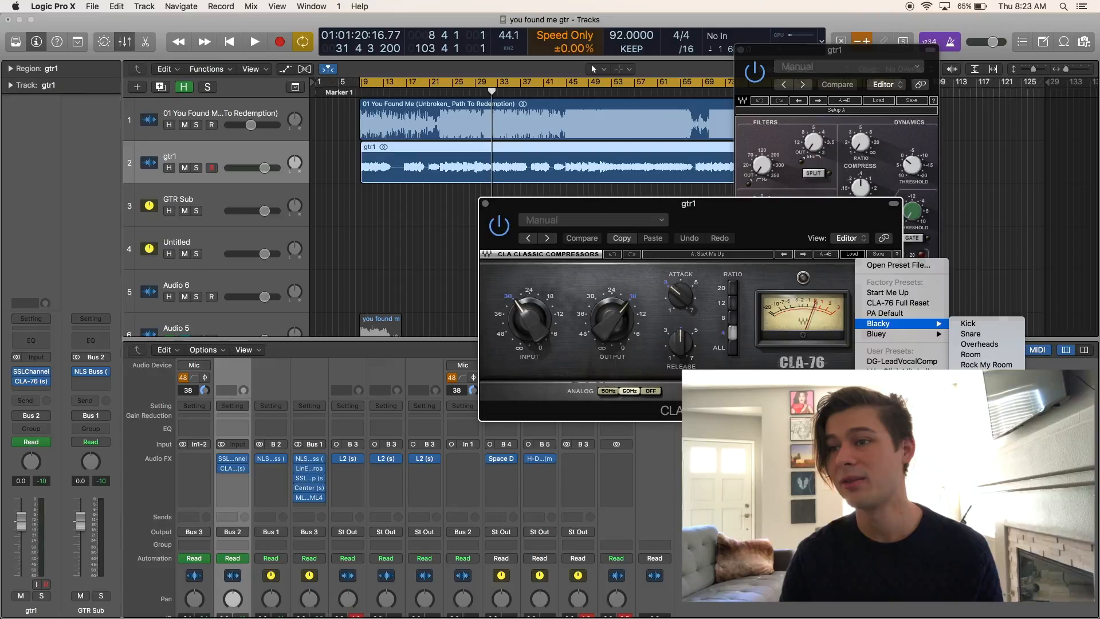
click(970, 385)
click(651, 392)
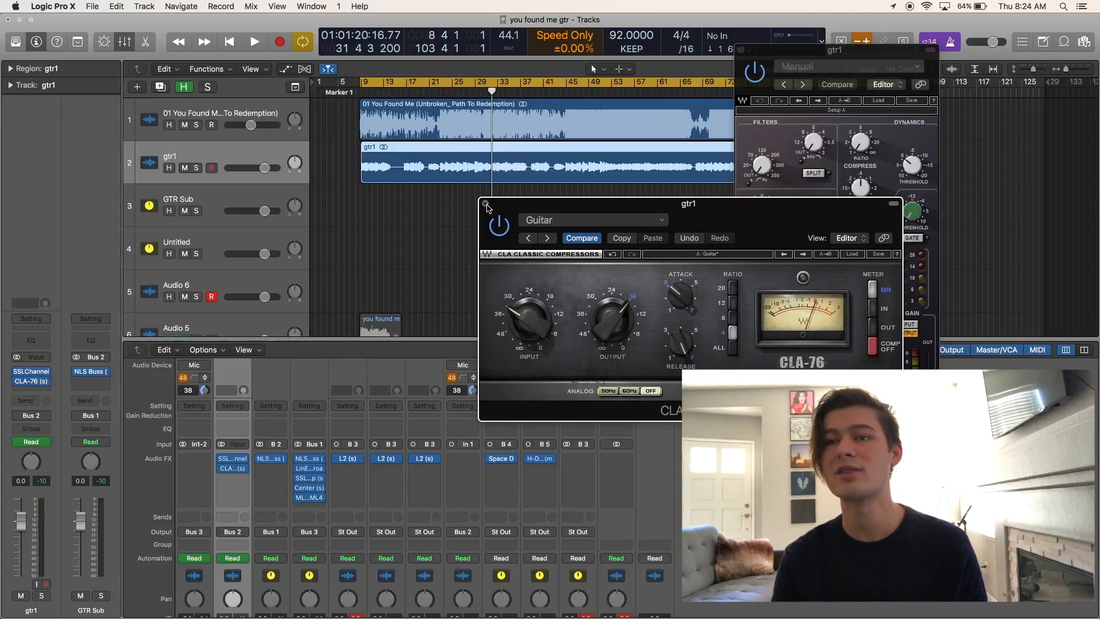
click(486, 204)
Load the Immix Eleven - SE preset in gtr1's SSLChannel and close the plug-in window.
drag(843, 56, 651, 77)
click(687, 123)
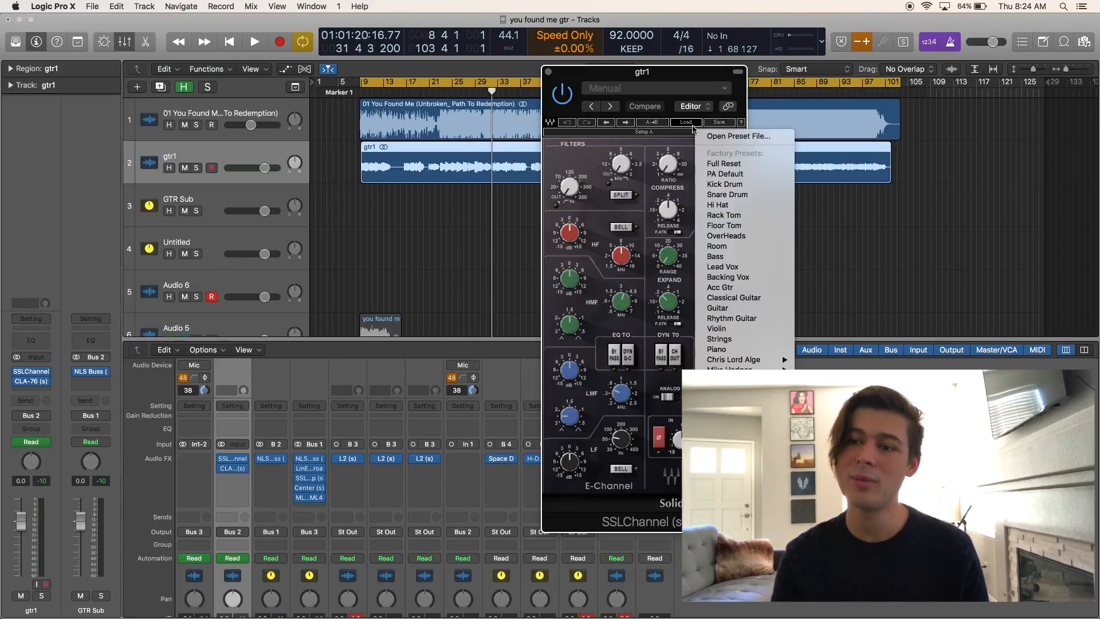
click(736, 417)
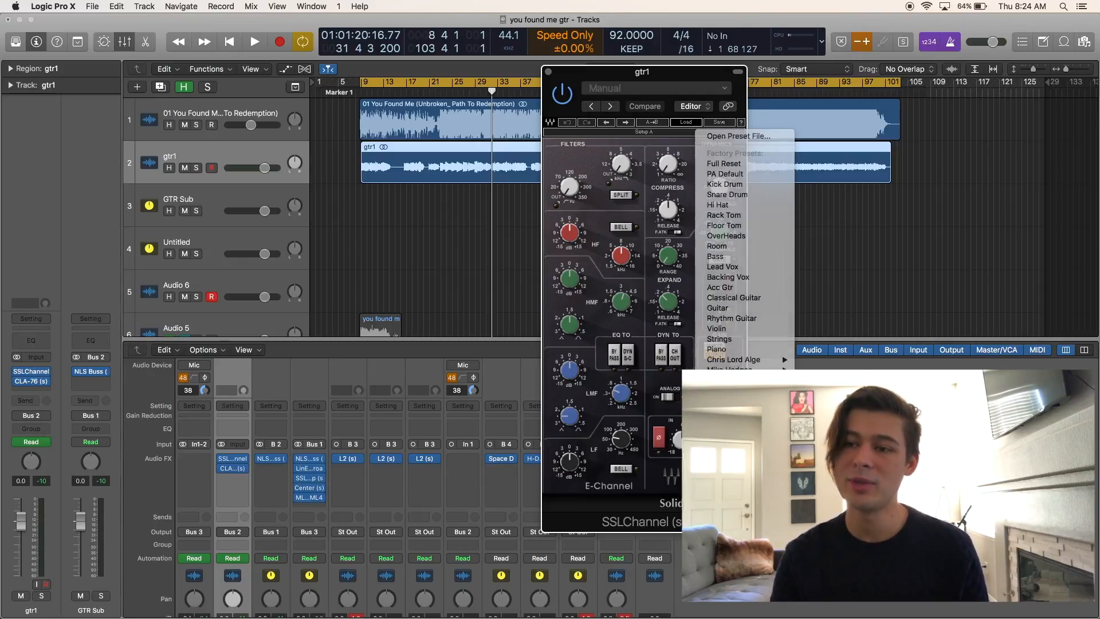
click(548, 73)
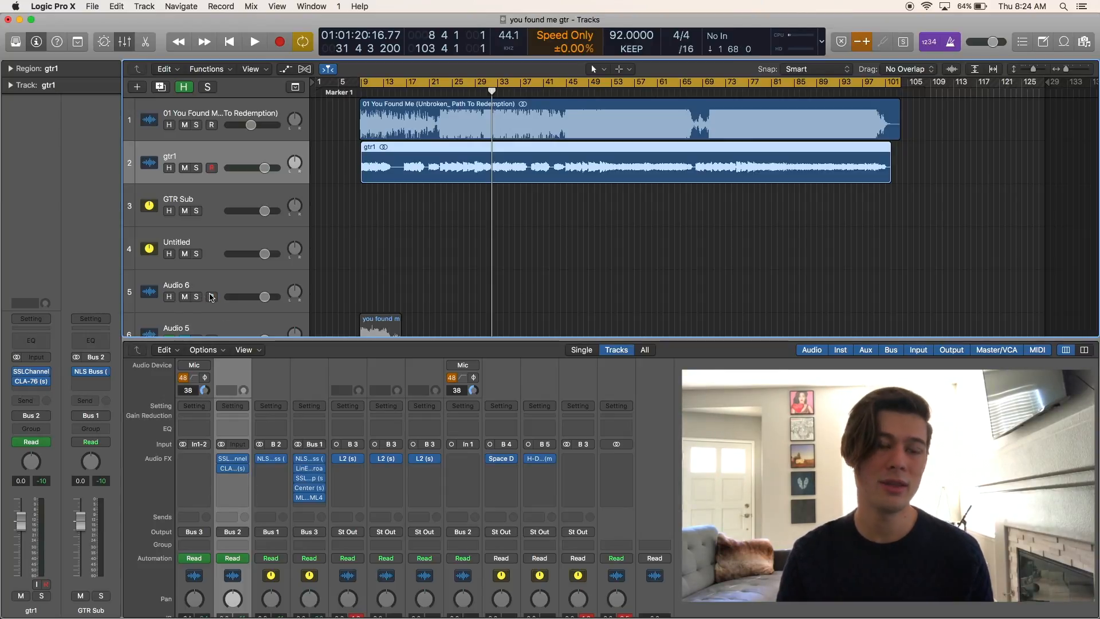
Start recording the mix onto the Audio 6 track from the beginning of the song.
key(r)
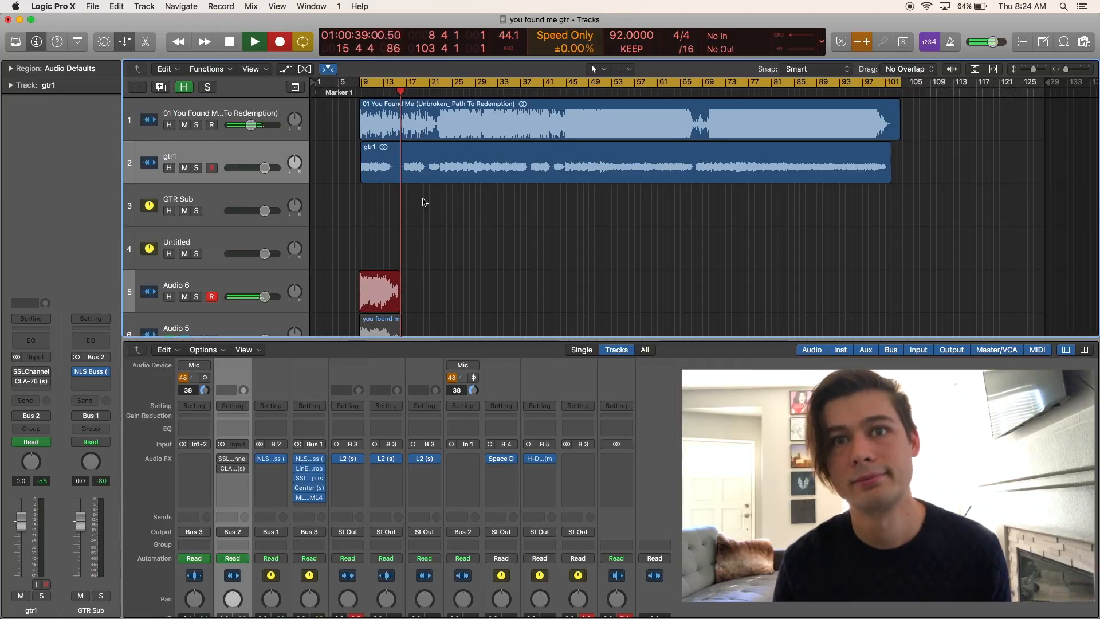
scroll(424, 202, up, 1)
scroll(424, 202, up, 3)
scroll(424, 202, right, 1)
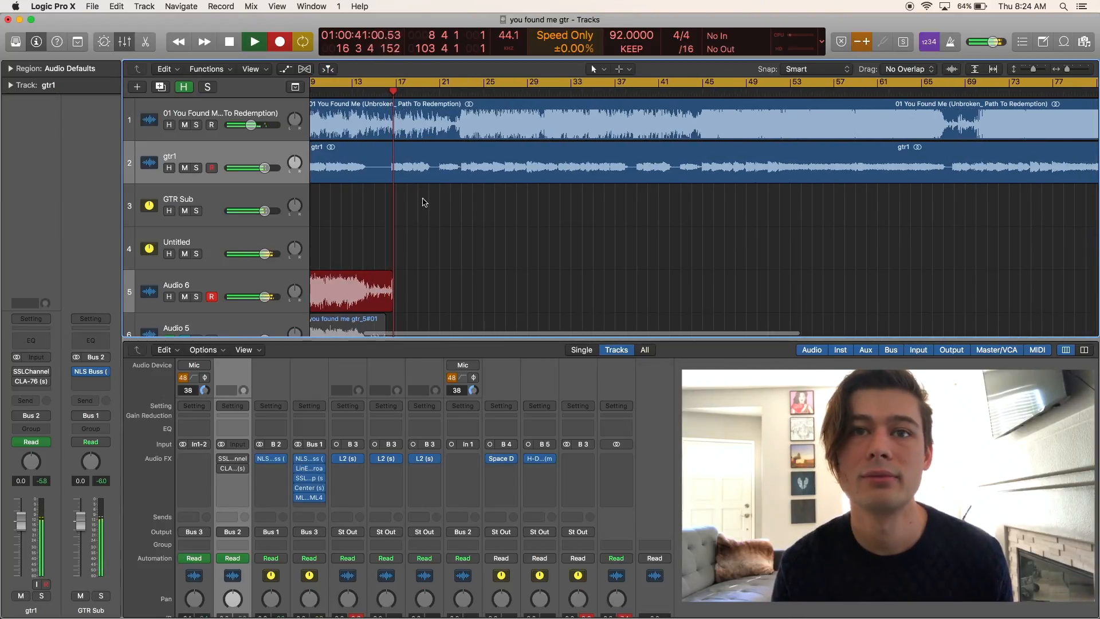
Adjust the filters and the HF and HMF gain in gtr1's SSLChannel while recording, and close the plug-in window.
click(32, 375)
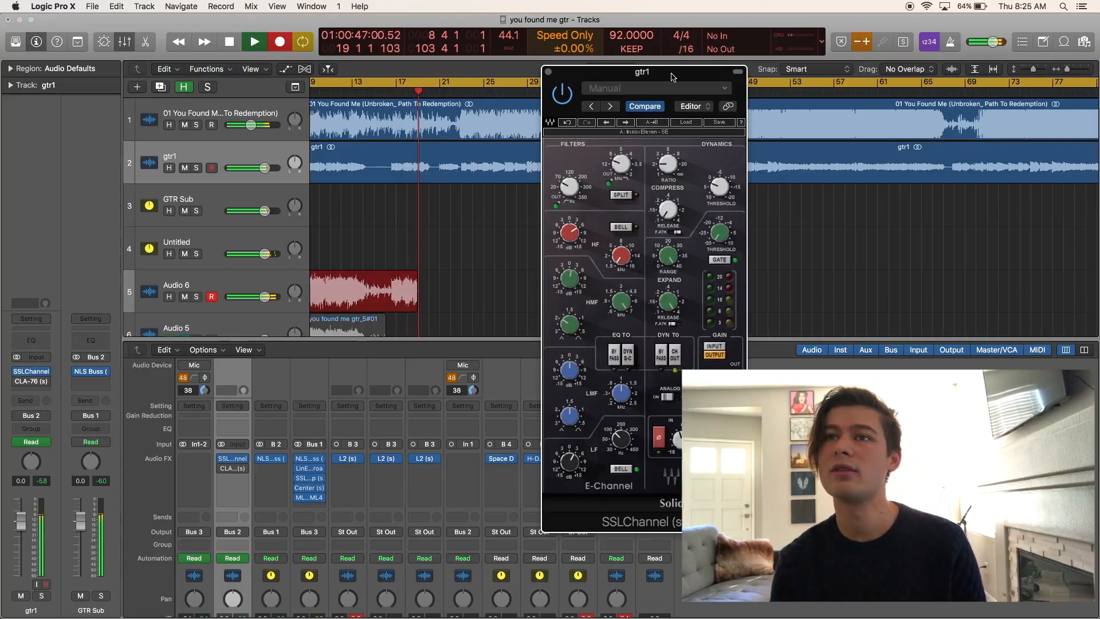
drag(678, 75, 767, 46)
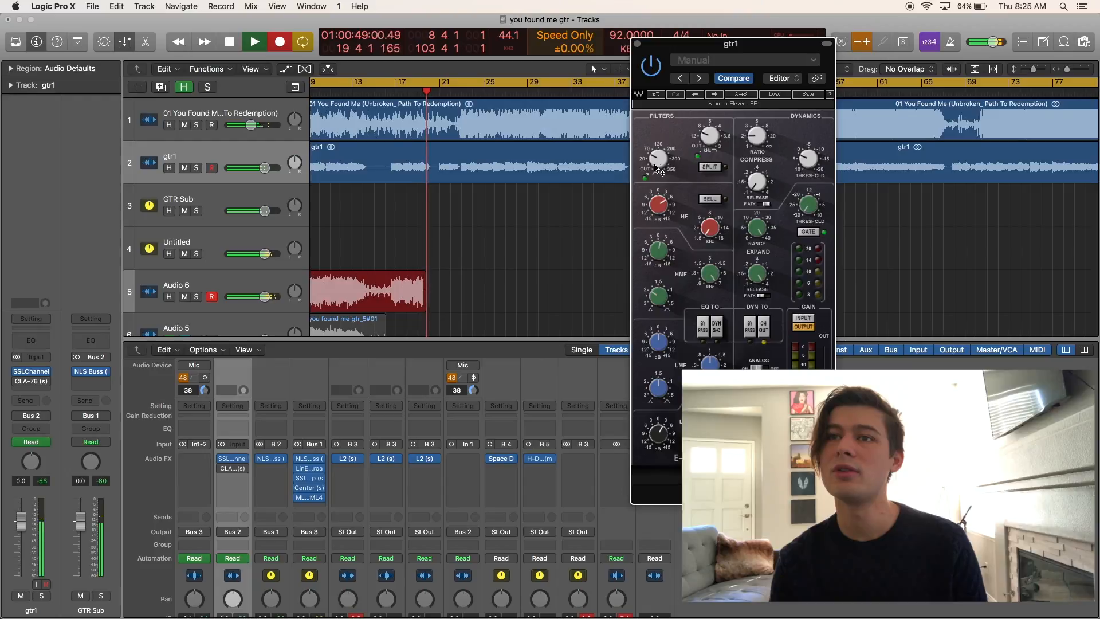
drag(657, 156, 708, 134)
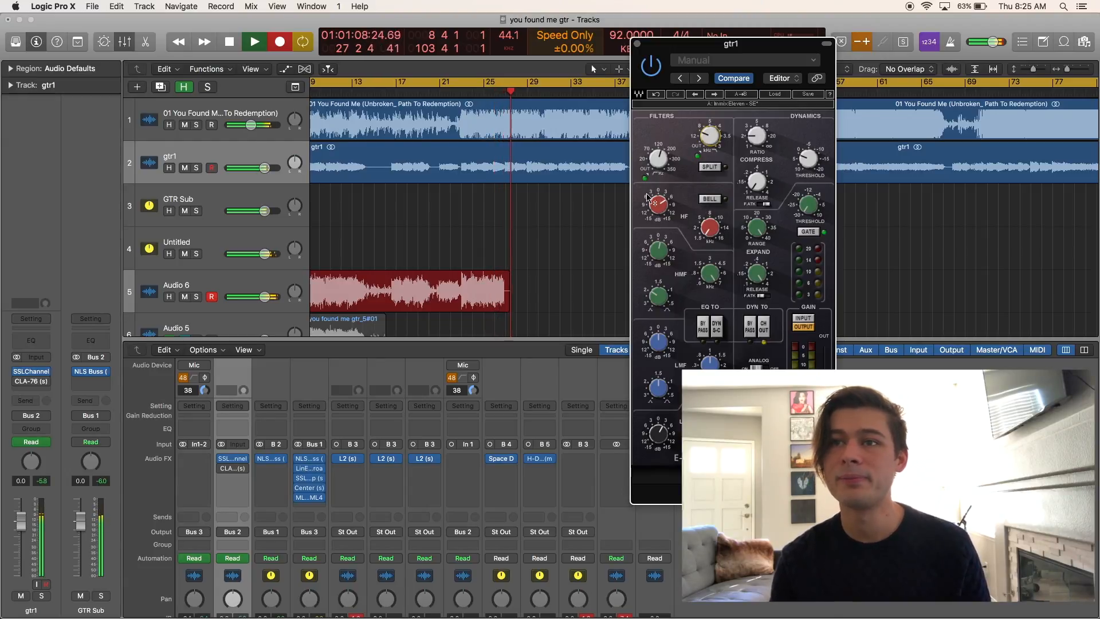
drag(663, 205, 663, 199)
click(657, 96)
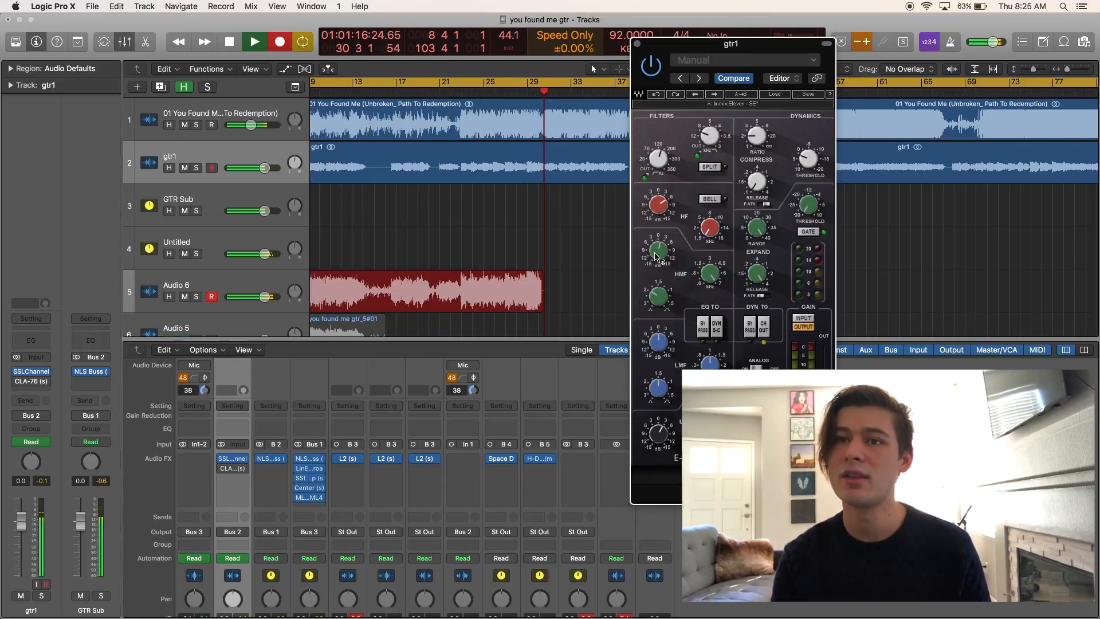
mouse_move(657, 258)
mouse_down()
mouse_move(656, 217)
mouse_move(657, 272)
mouse_move(659, 246)
mouse_up()
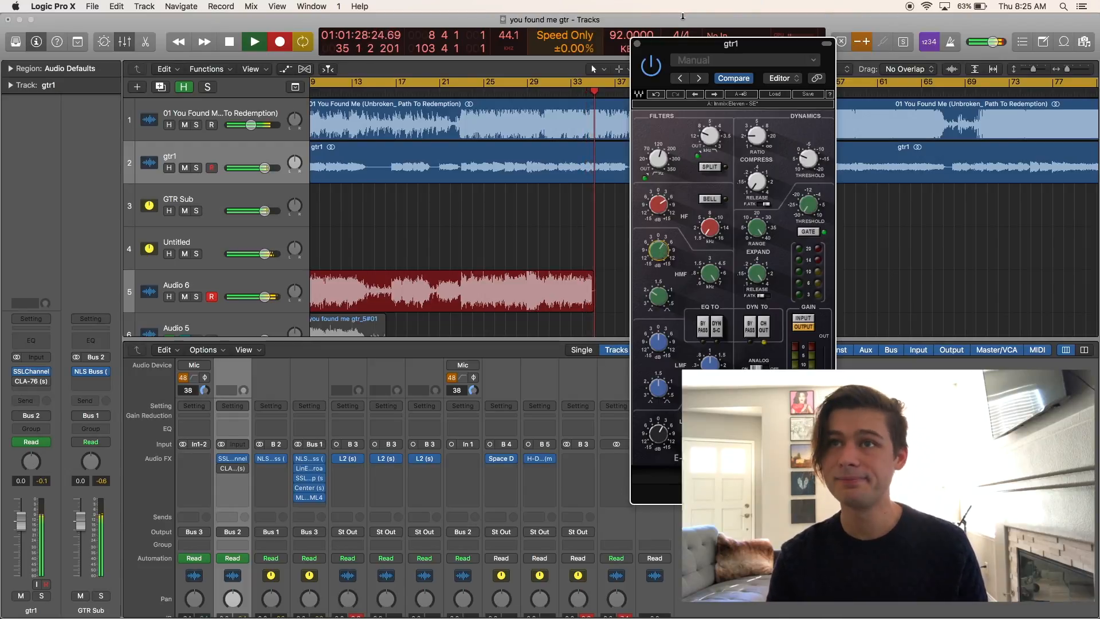
click(637, 44)
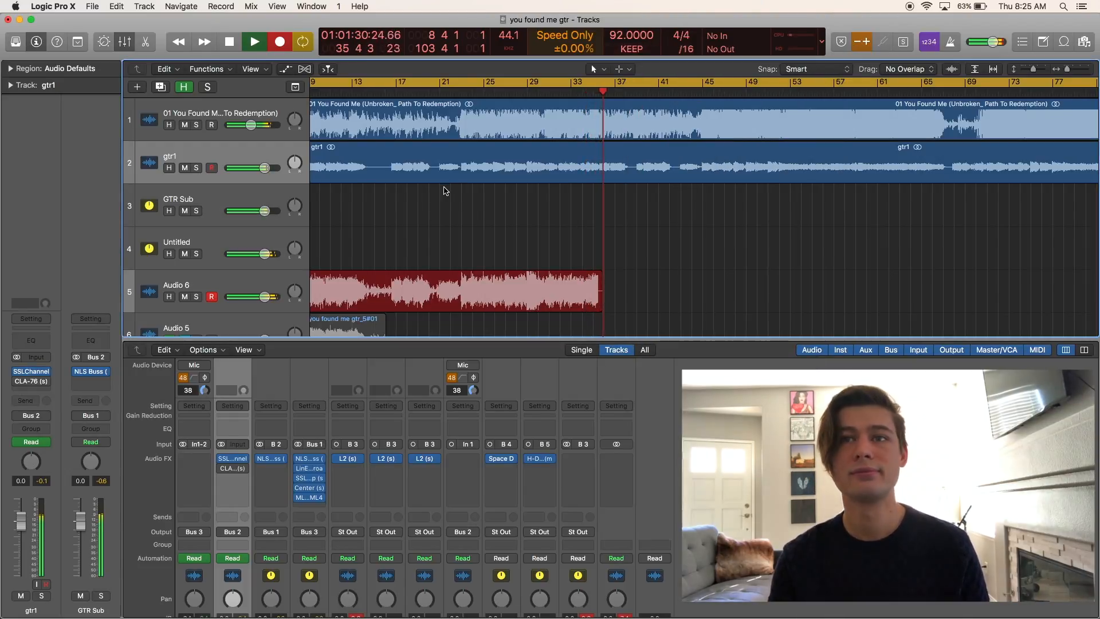
Set gtr1's CLA-76 input to about 29.3, lower its output and toggle its bypass while the recording runs.
mouse_move(17, 385)
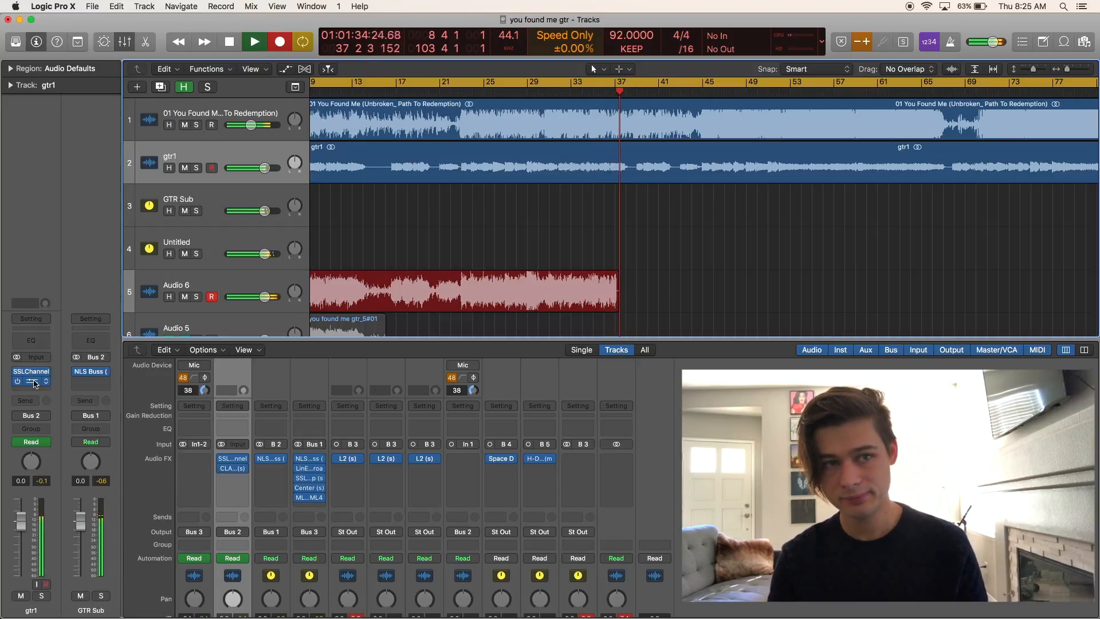
click(35, 383)
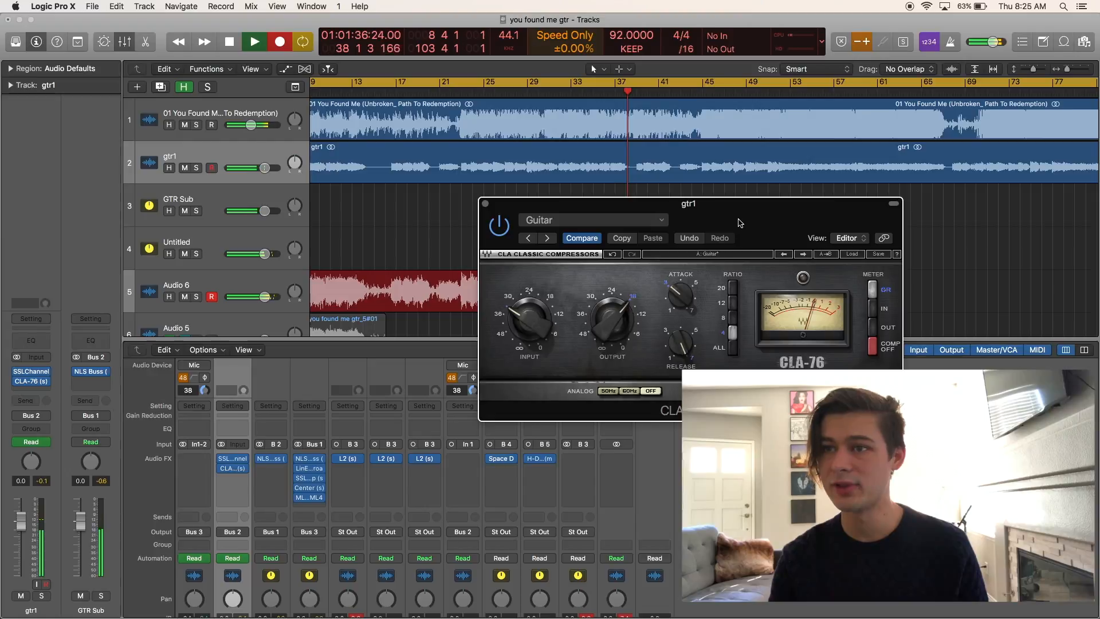
drag(739, 223, 677, 142)
drag(456, 247, 456, 237)
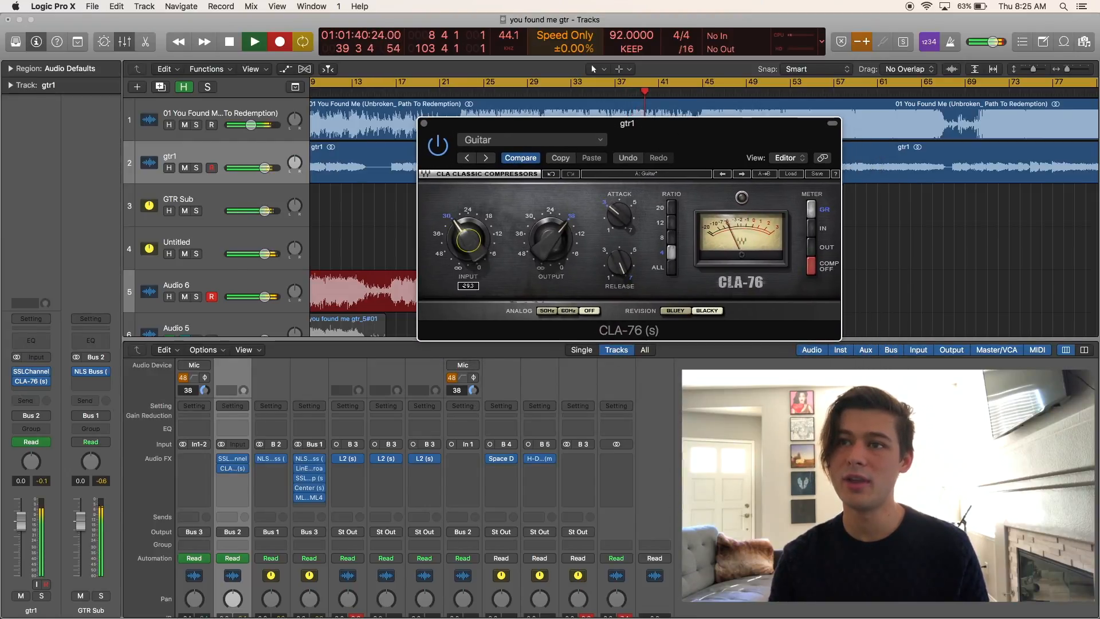
drag(551, 241, 550, 234)
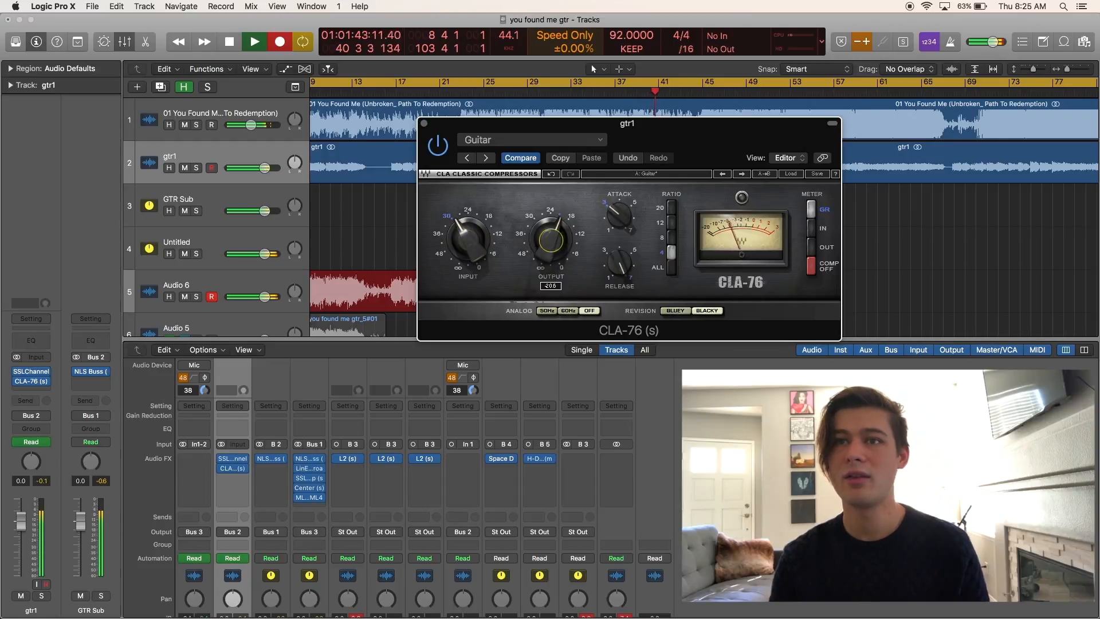
click(441, 148)
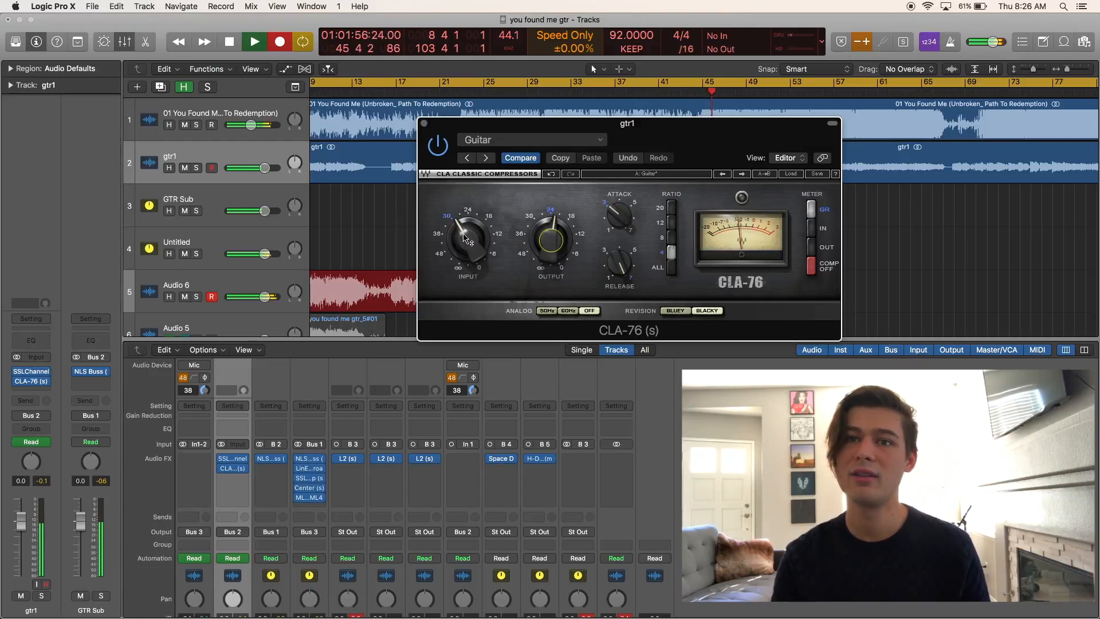
Close the CLA-76 window and stop the recording.
click(424, 123)
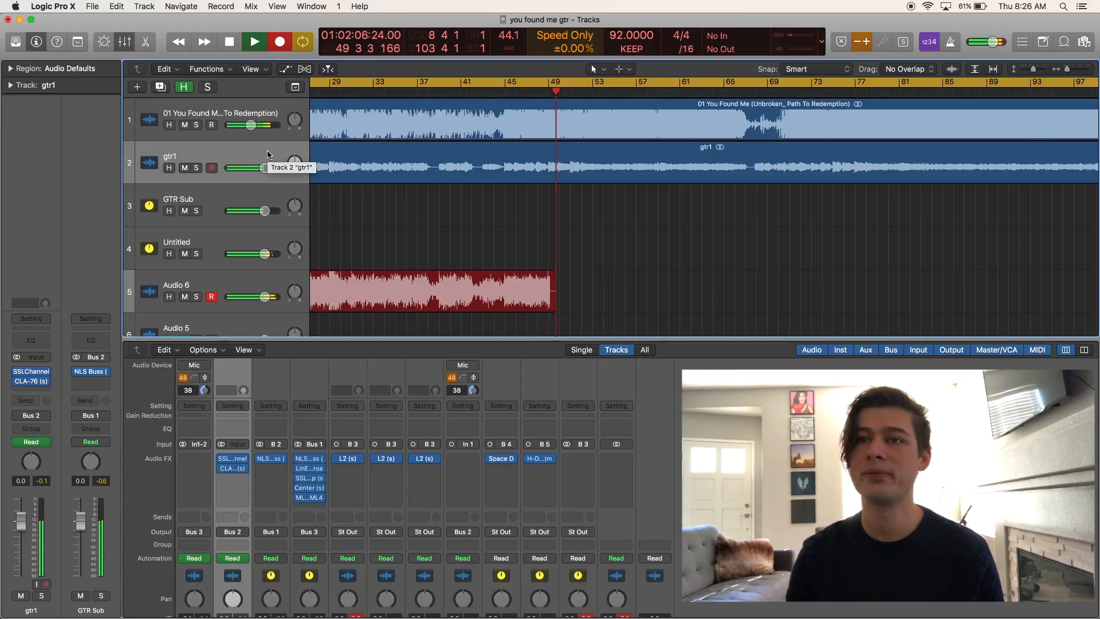
scroll(540, 276, down, 1)
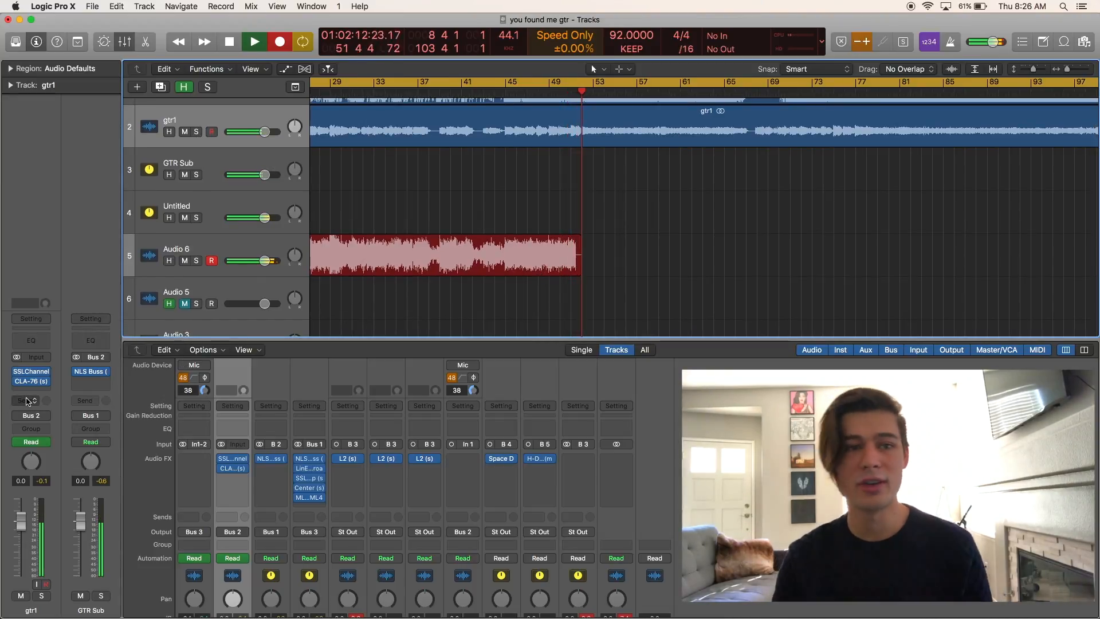
key(space)
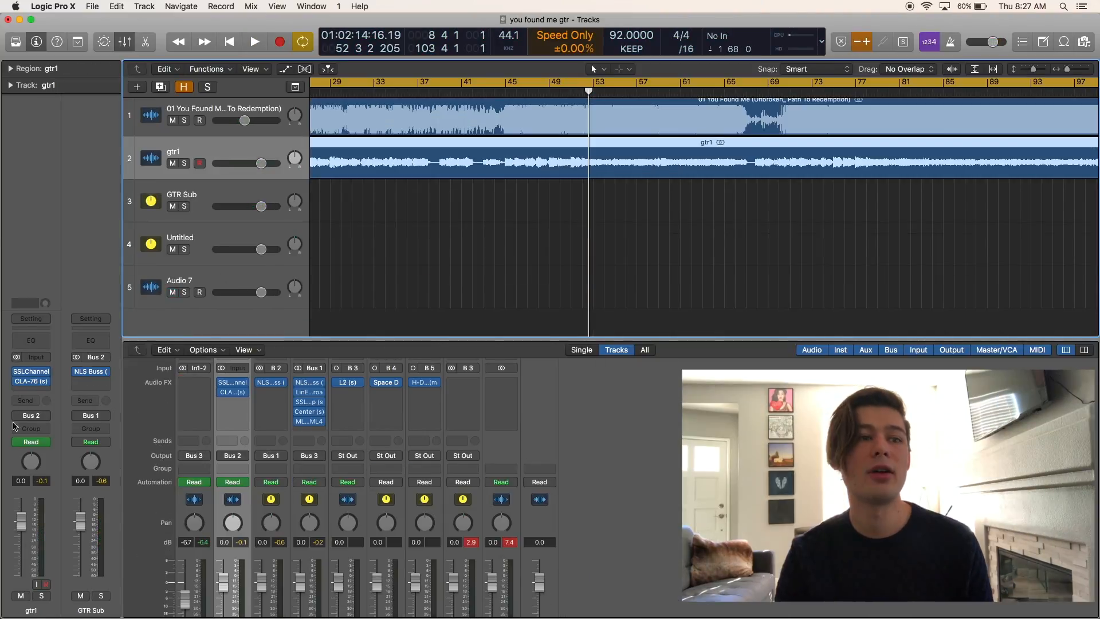
Add a send from gtr1 to Bus 4 (Aux 3), view Aux 3's Space Designer reverb settings and close the window.
click(31, 401)
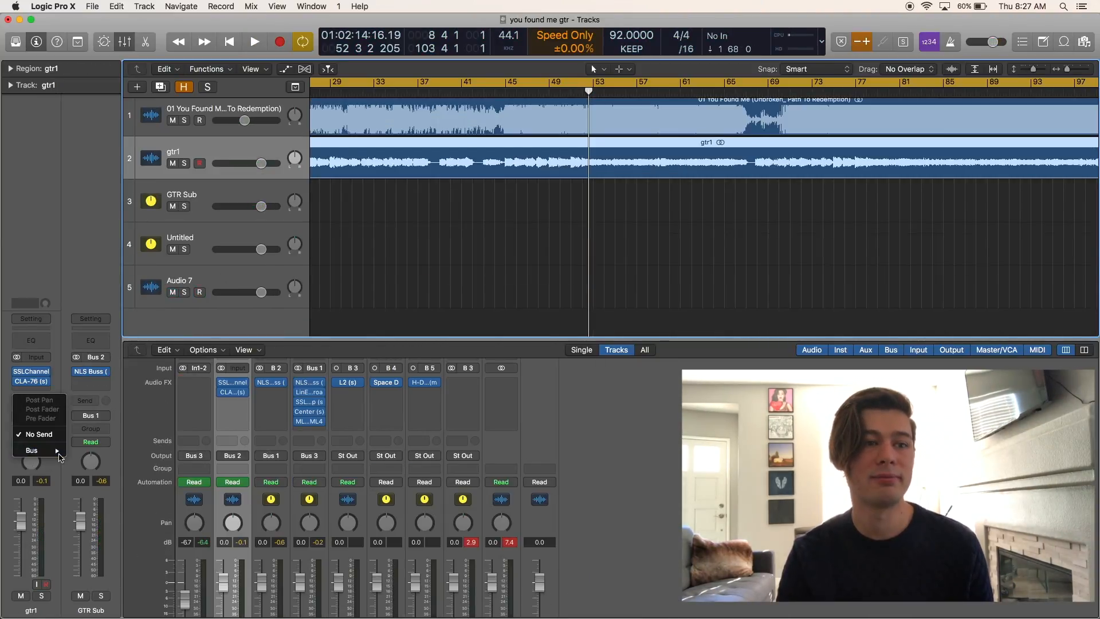
mouse_move(58, 454)
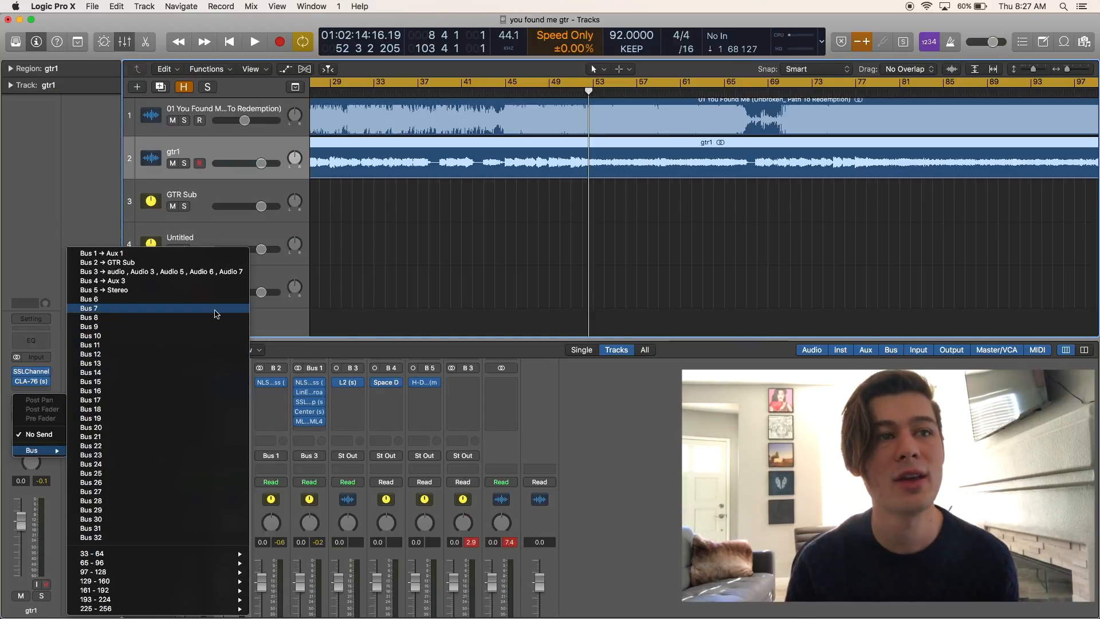
click(177, 281)
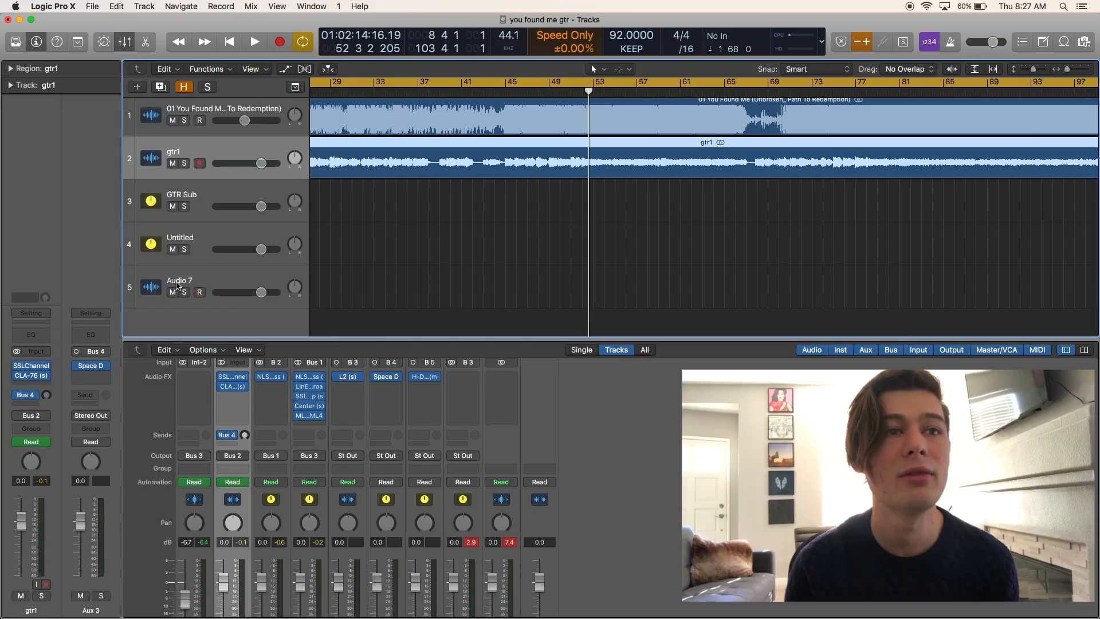
click(90, 367)
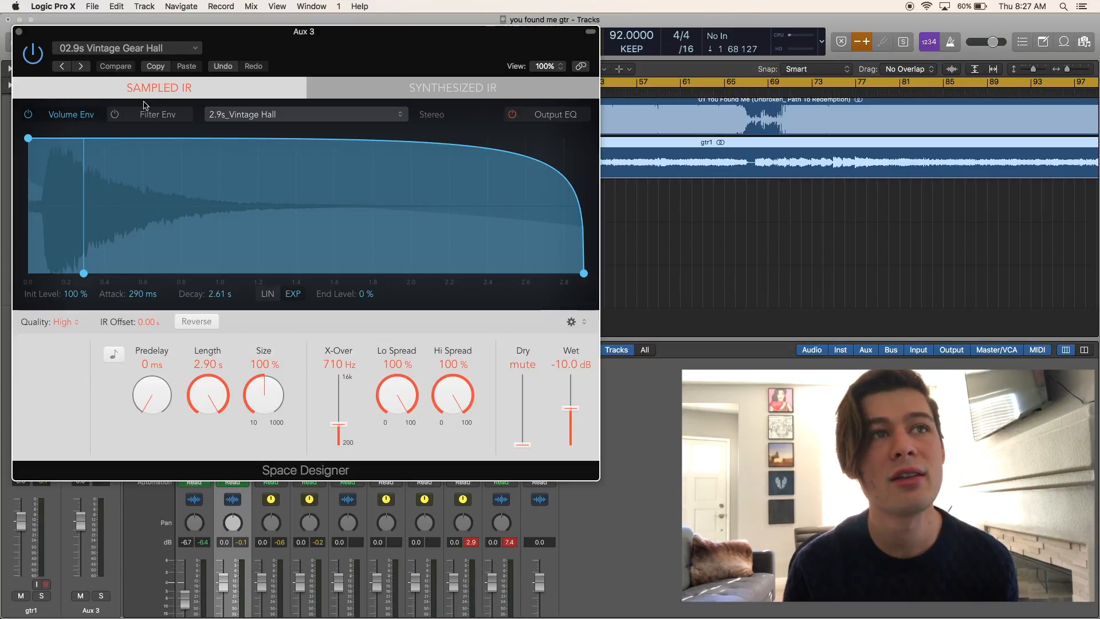
click(19, 32)
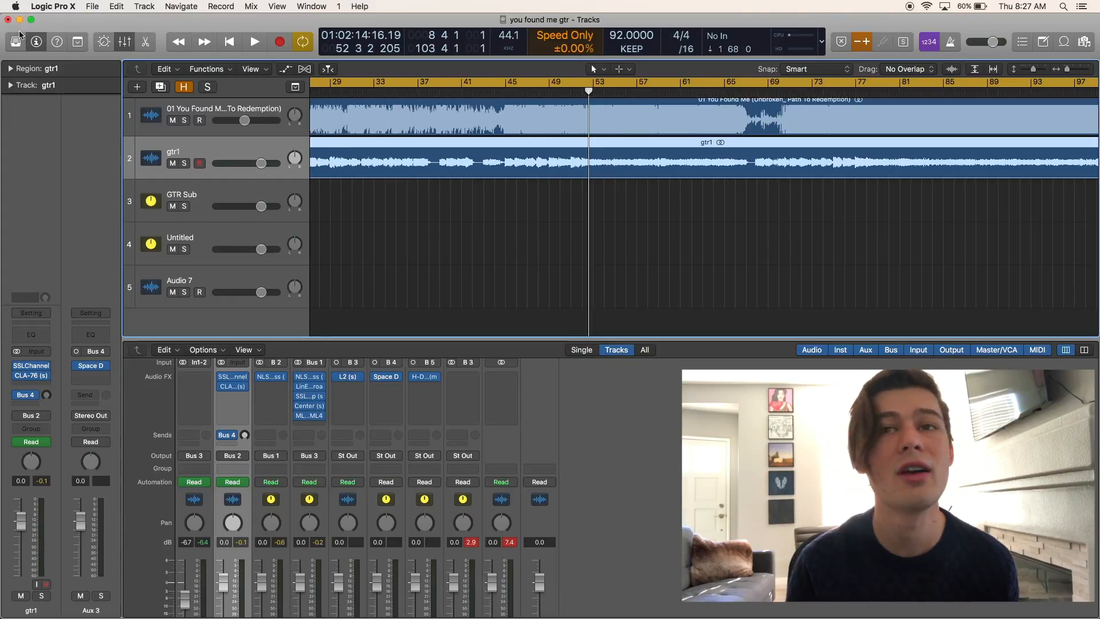
Add a second send from gtr1 to Bus 5 (Stereo) and open that channel's H-Delay plug-in.
click(33, 407)
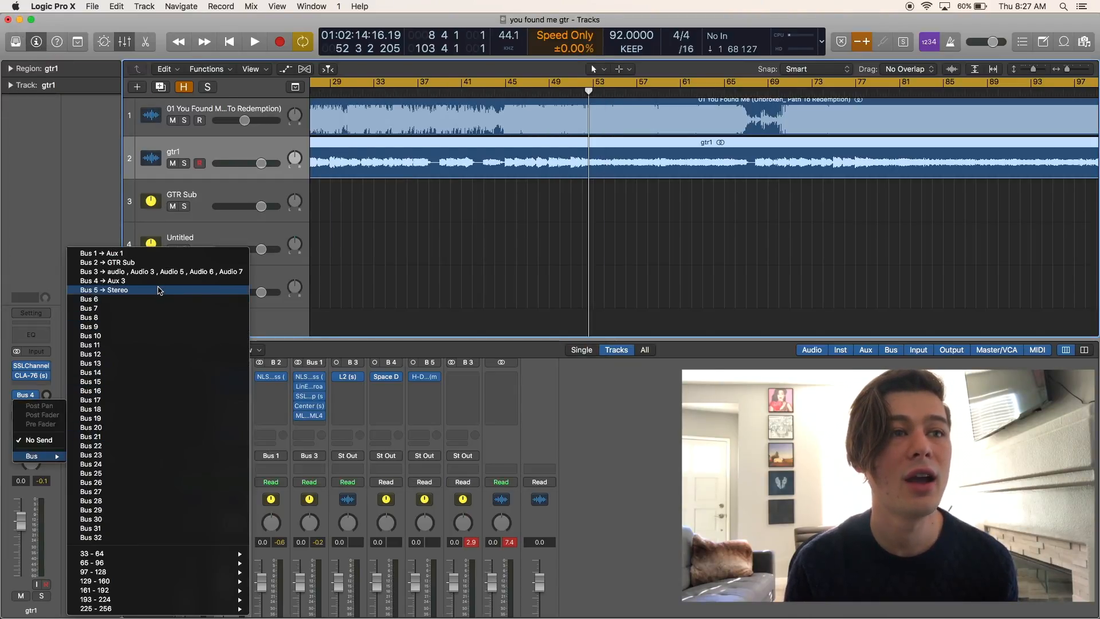
click(159, 290)
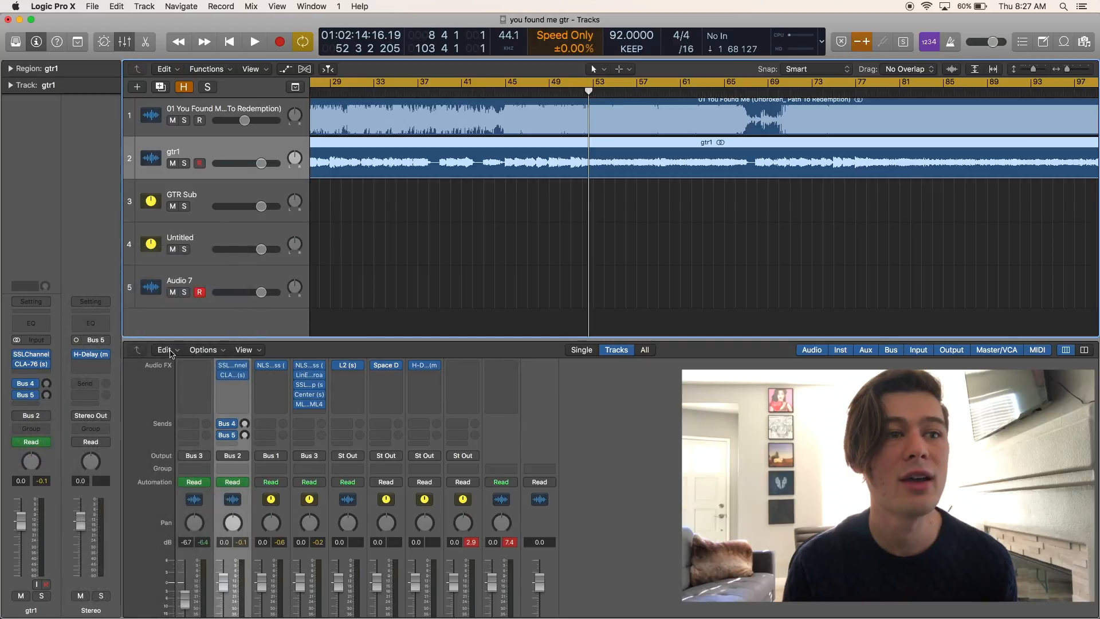
click(91, 356)
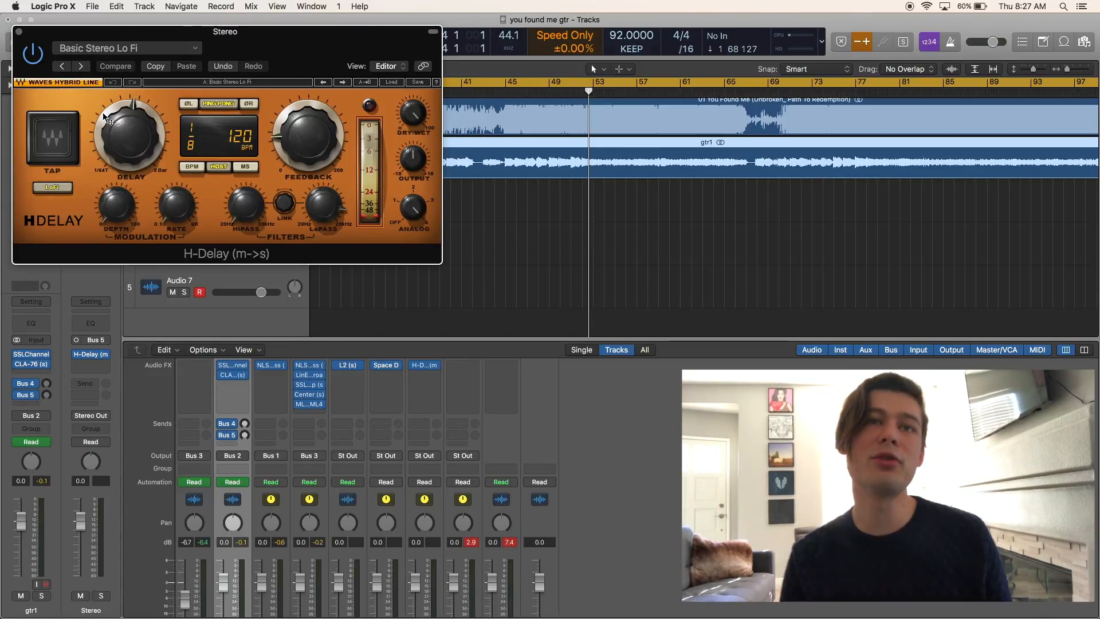
Point out the feedback control of the H-Delay and close its plug-in window.
click(304, 141)
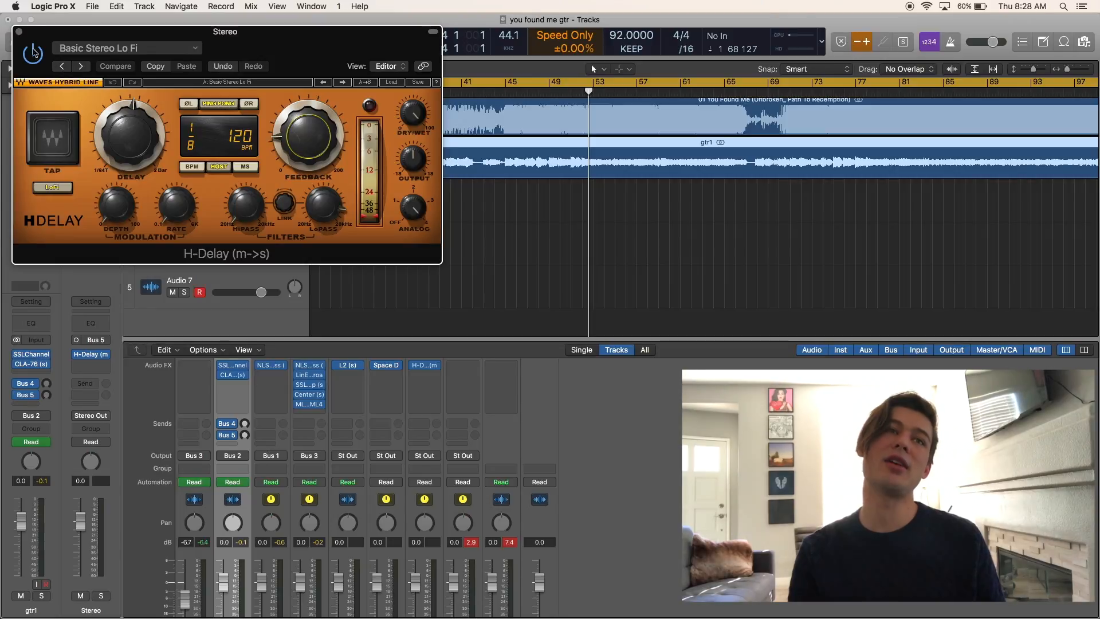
click(19, 32)
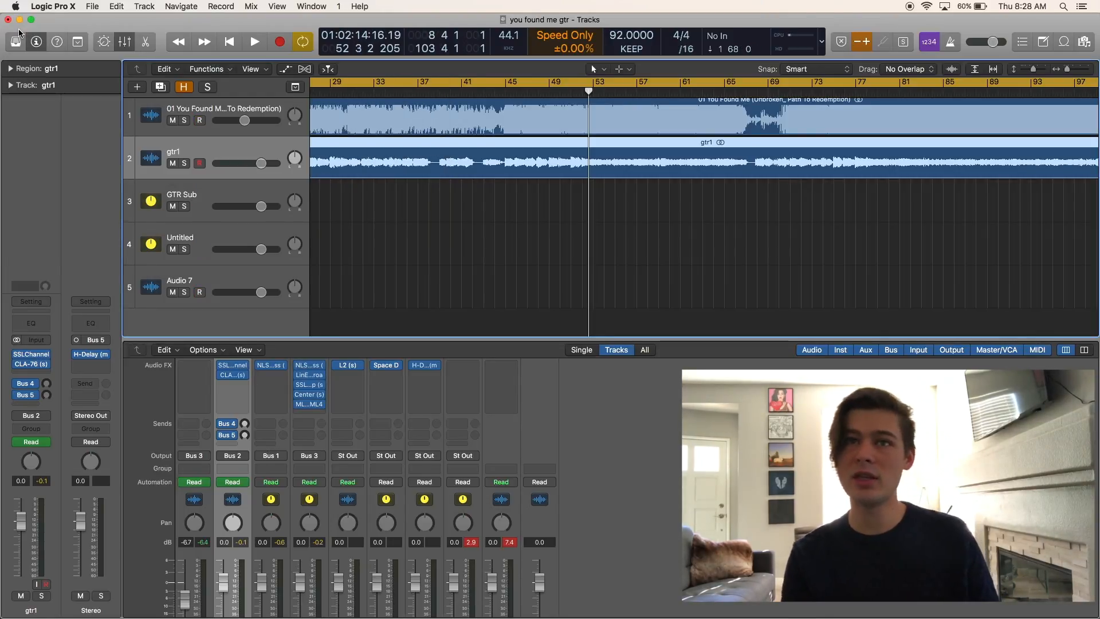
Start a recording on Audio 7 from about bar 46 and solo gtr1.
key(super+Left)
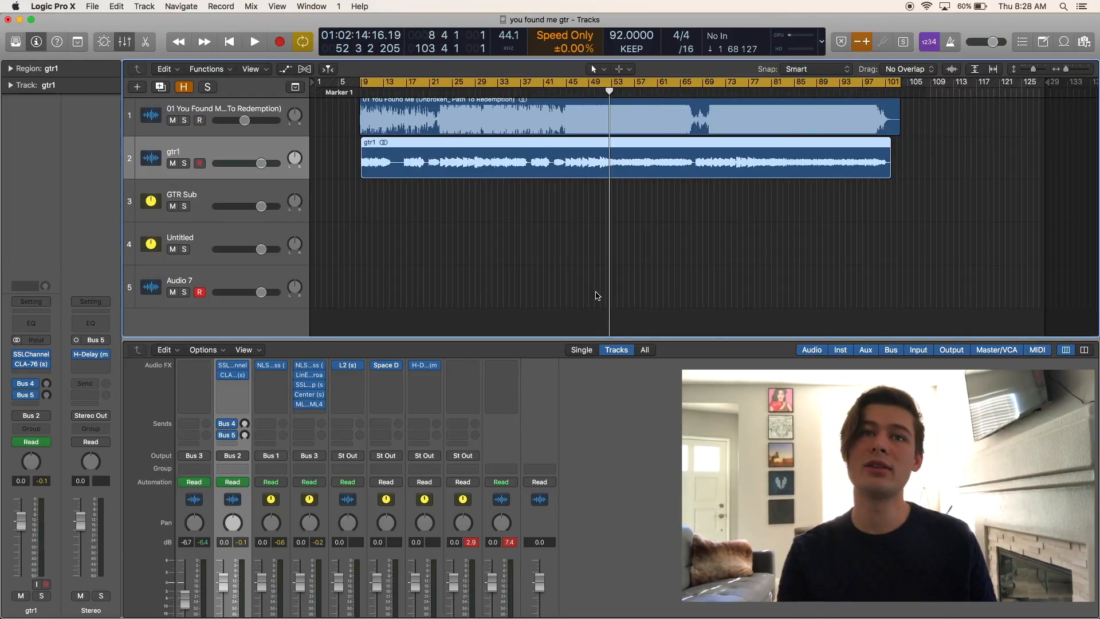
key(space)
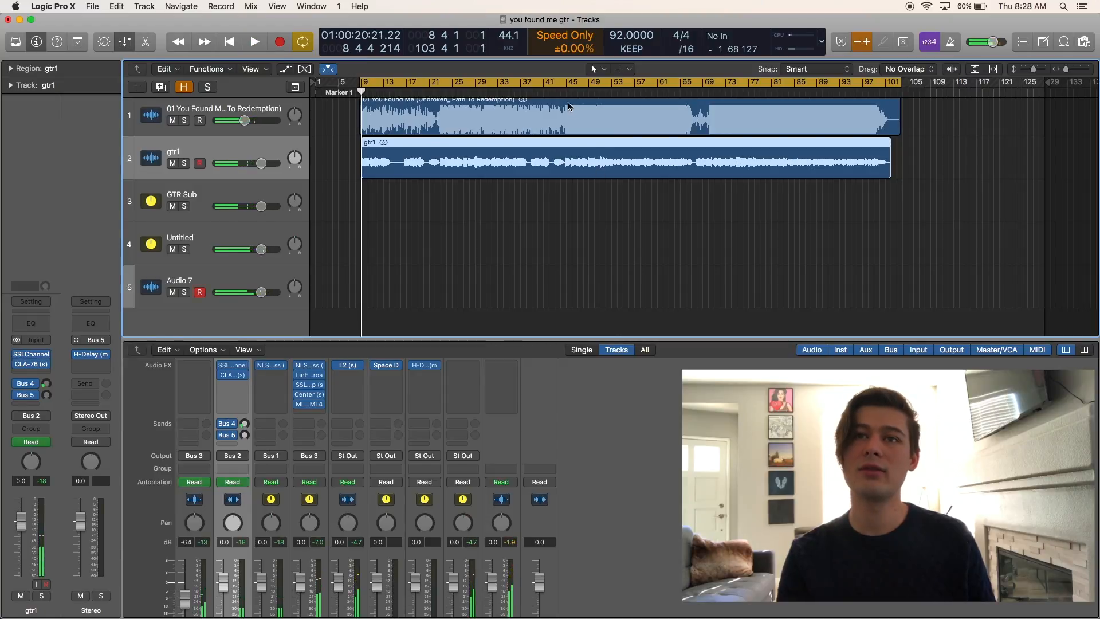
click(572, 92)
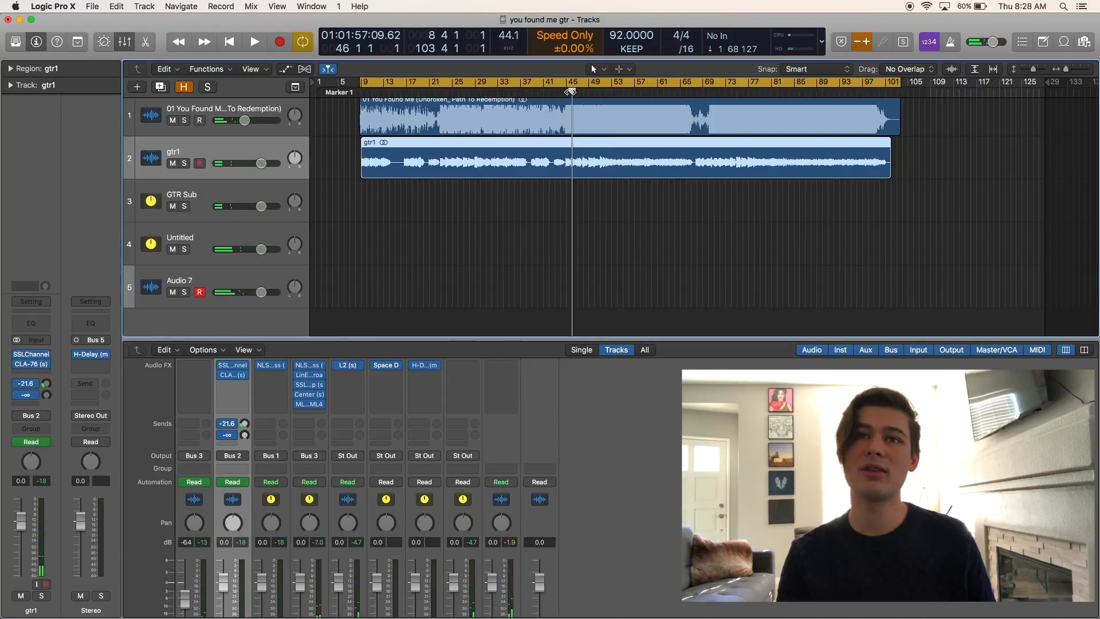
click(572, 93)
key(r)
key(super+Right)
key(super+Right)
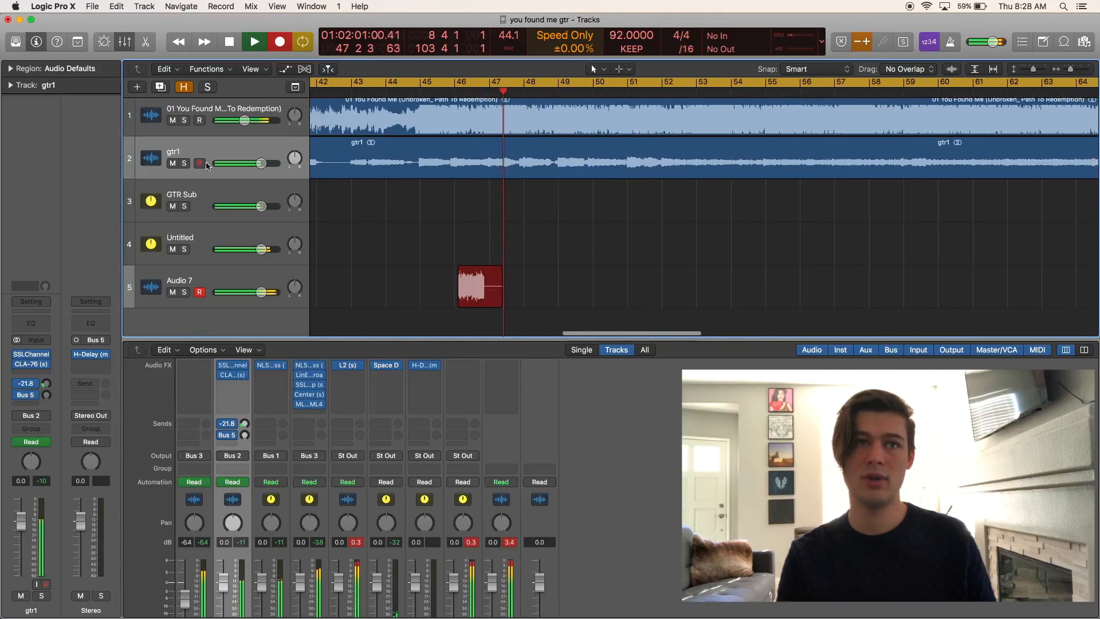
click(184, 163)
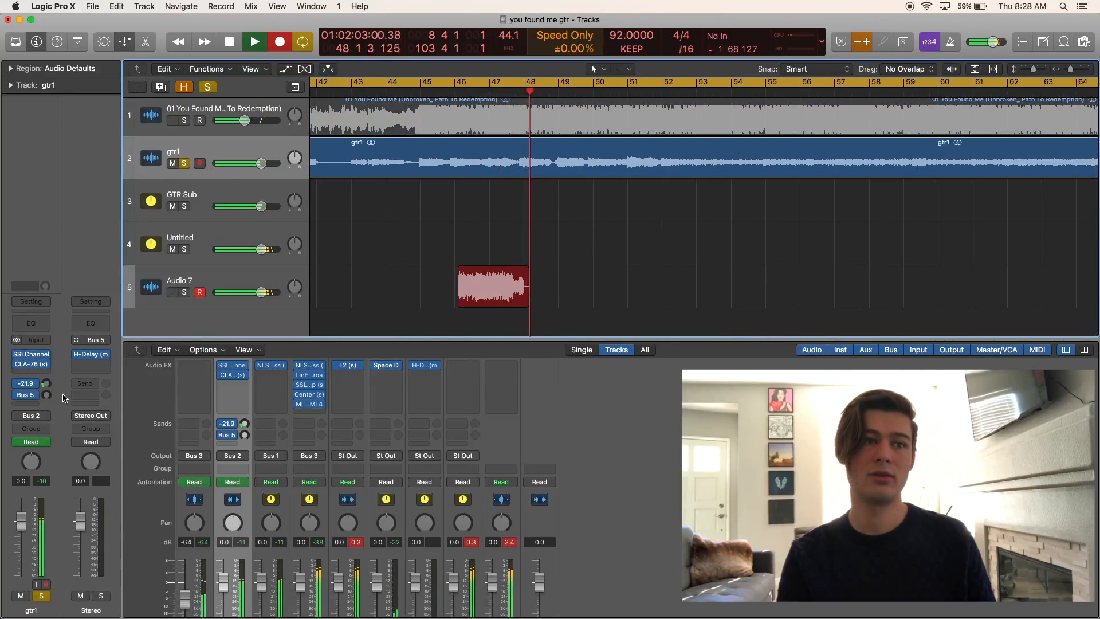
Show the track automation, examine gtr1's Send 1 → Aux 3 curve across the whole song and hide the automation again.
key(a)
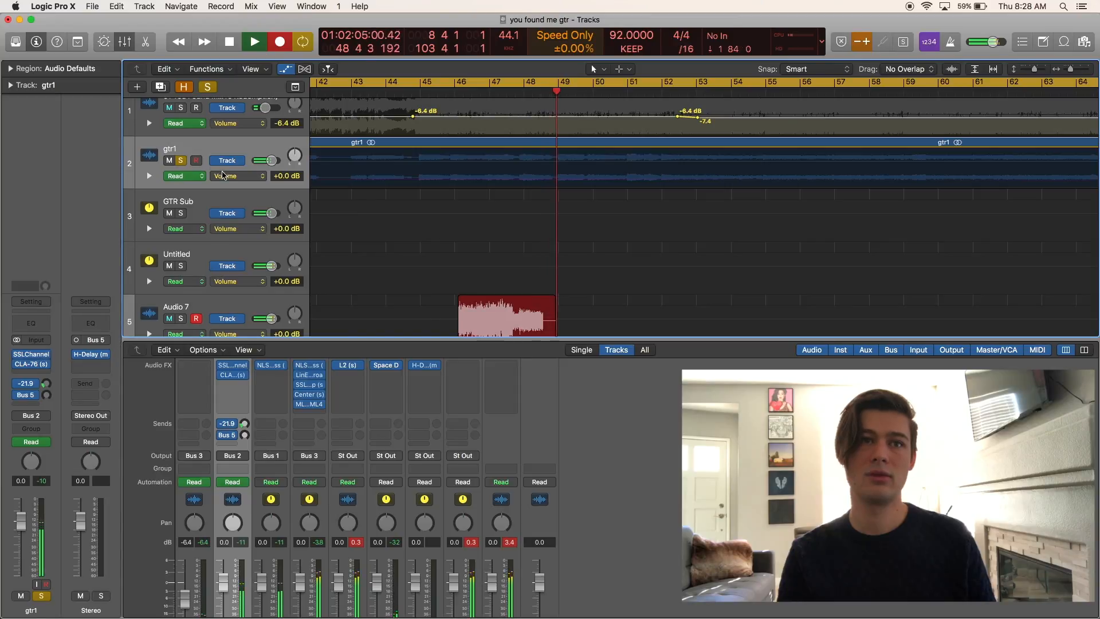
click(223, 175)
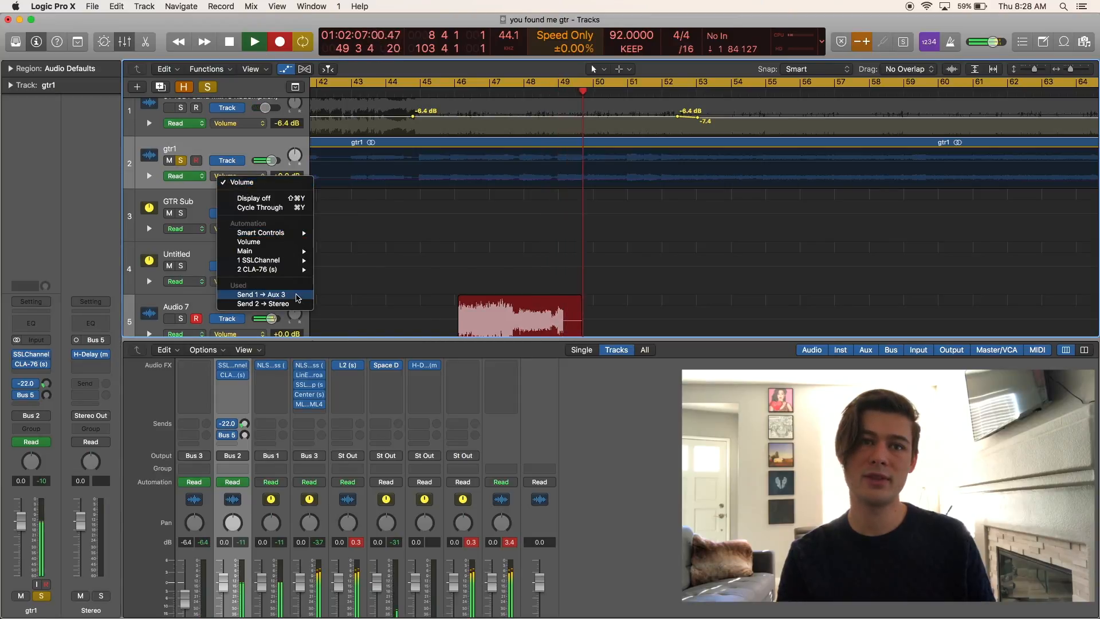
click(297, 295)
key(super+Left)
key(super+Left)
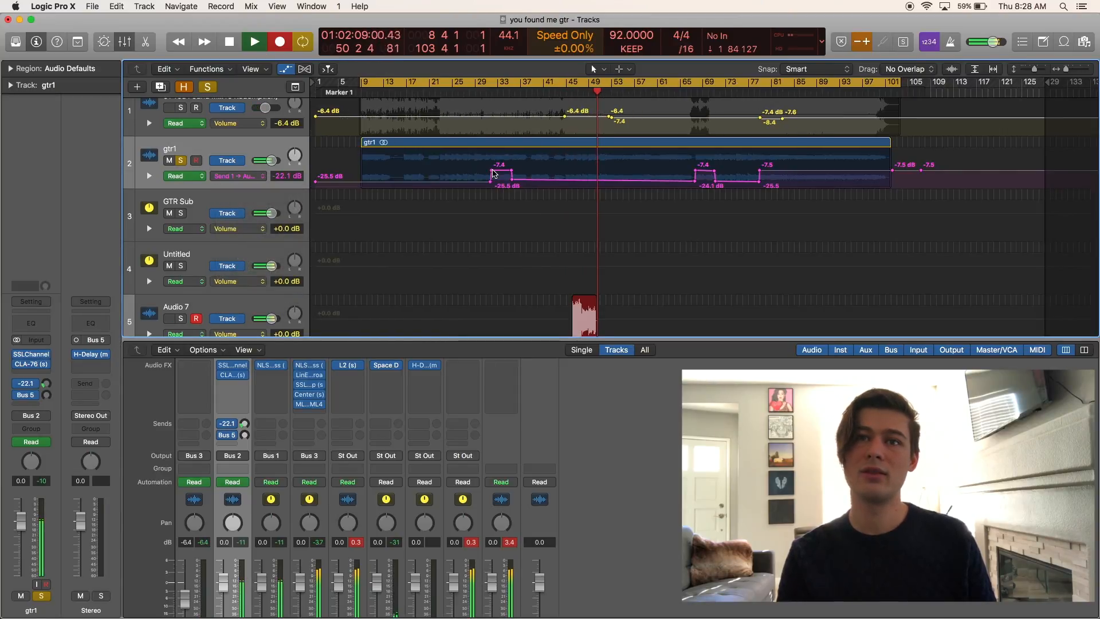
key(super+Right)
key(super+Right)
key(a)
key(super+Left)
key(super+Left)
key(super+Left)
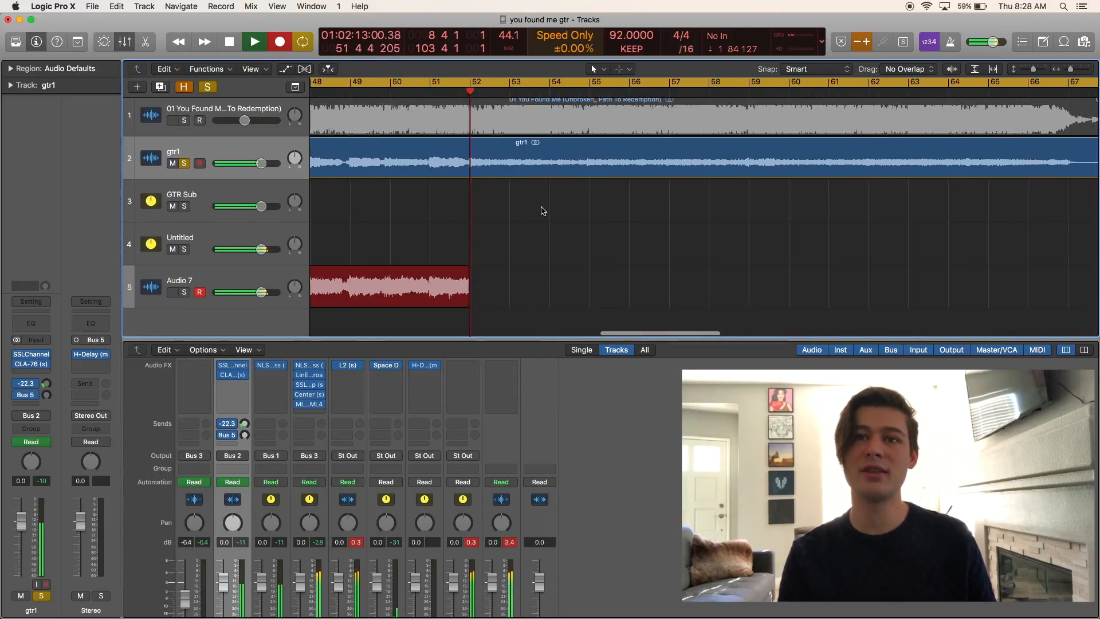
Examine gtr1's Aux 3 send automation between about bars 65 and 81, hide it and point out the Bus 4 send.
key(a)
key(super+Right)
key(super+Right)
scroll(726, 183, right, 3)
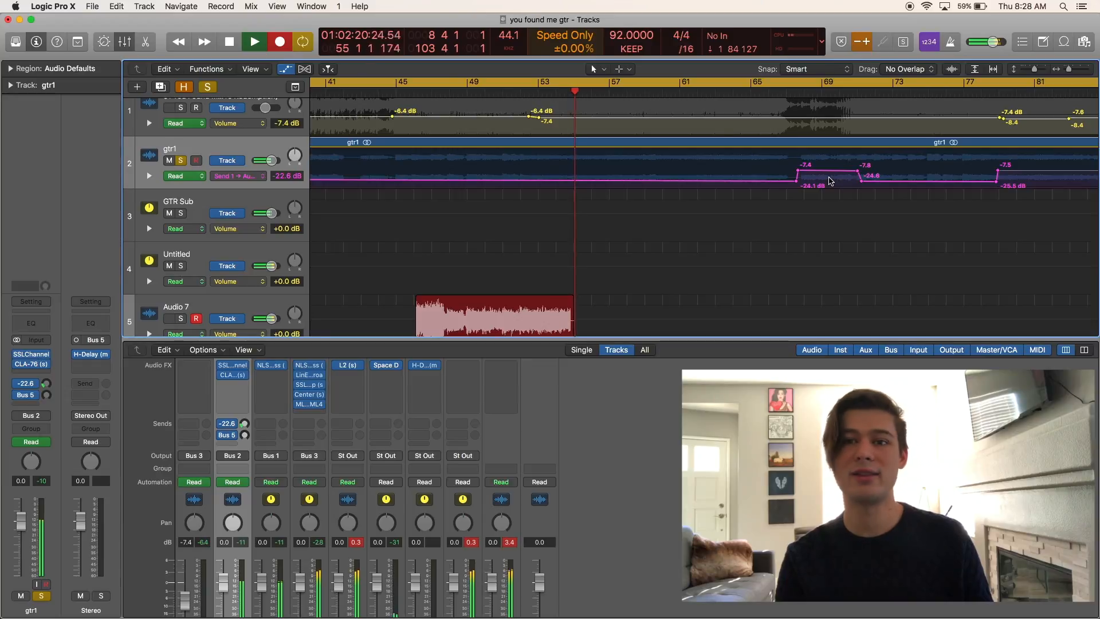
key(a)
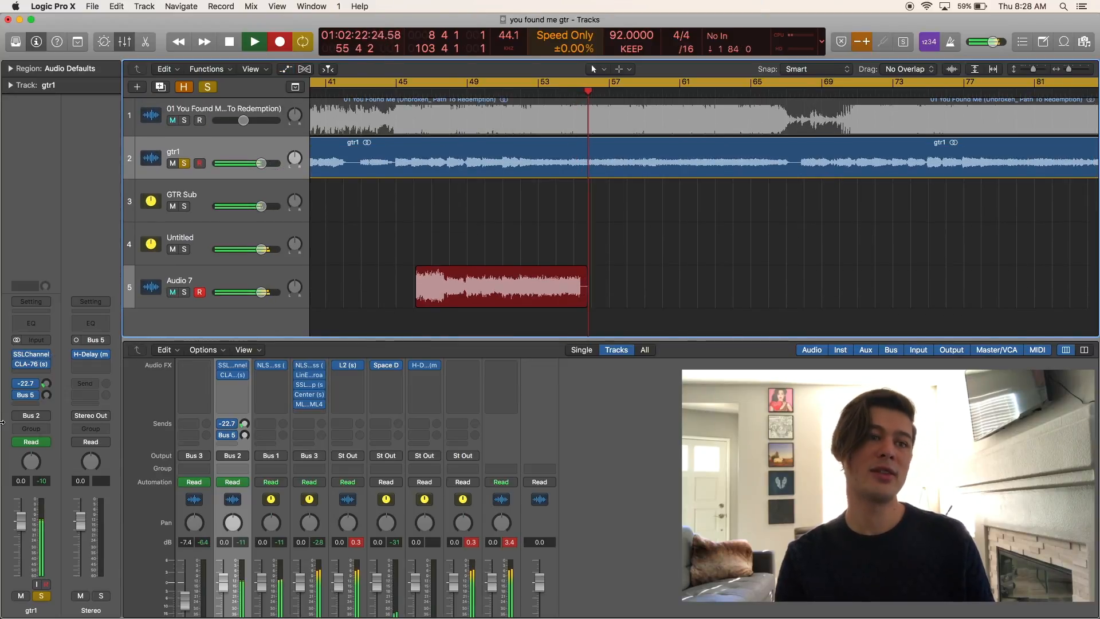
click(17, 384)
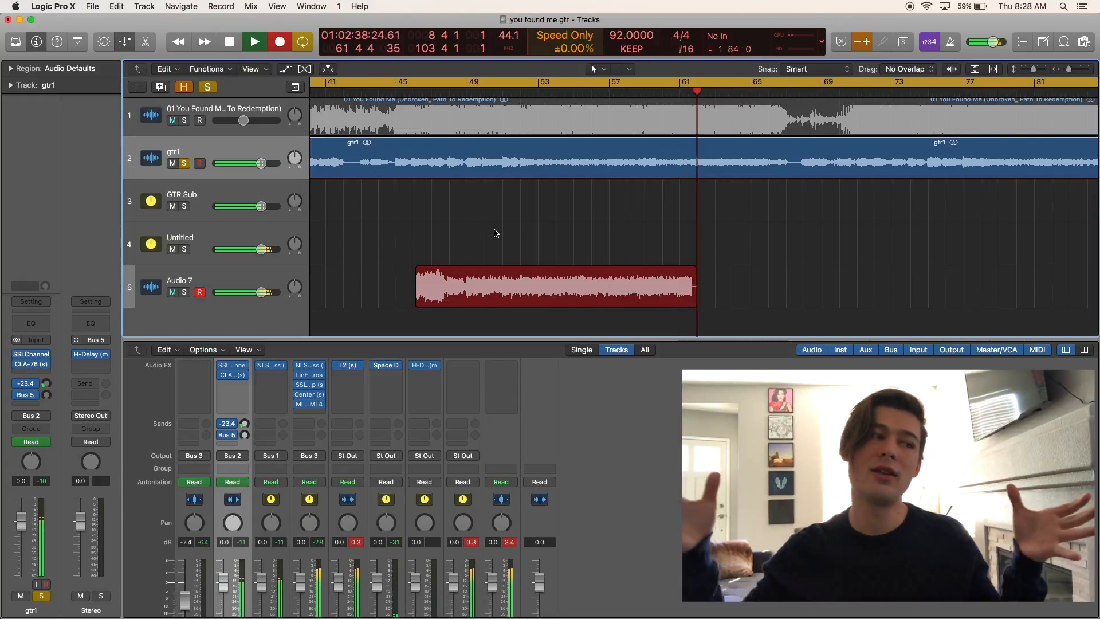
Show the automation again and examine gtr1's Send 2 → Stereo curve through to the end of the region.
scroll(621, 248, right, 10)
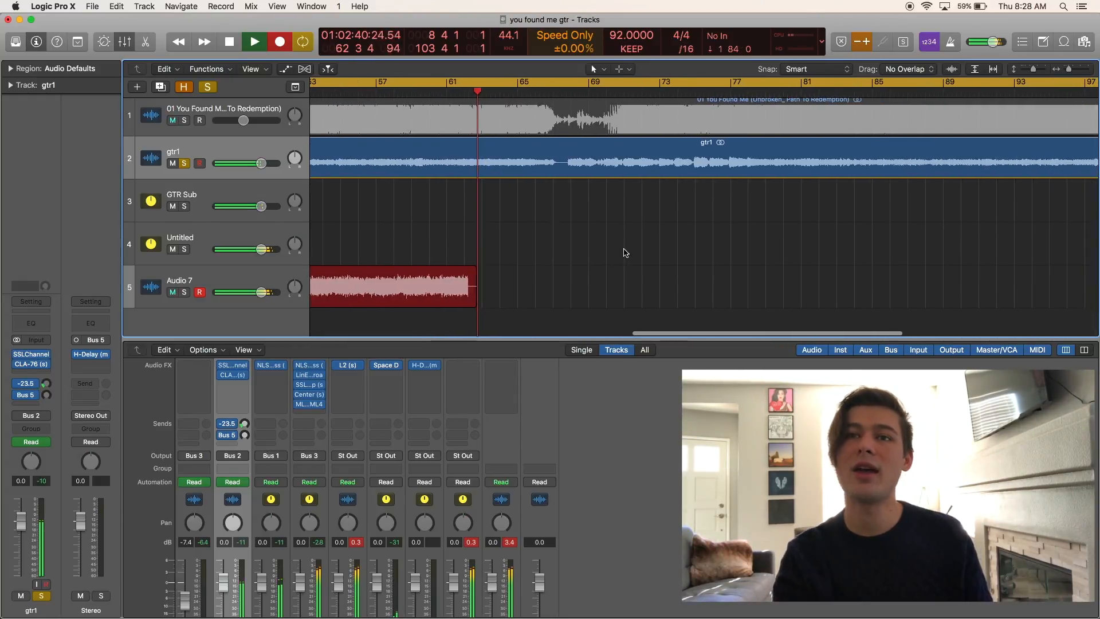
key(a)
click(252, 177)
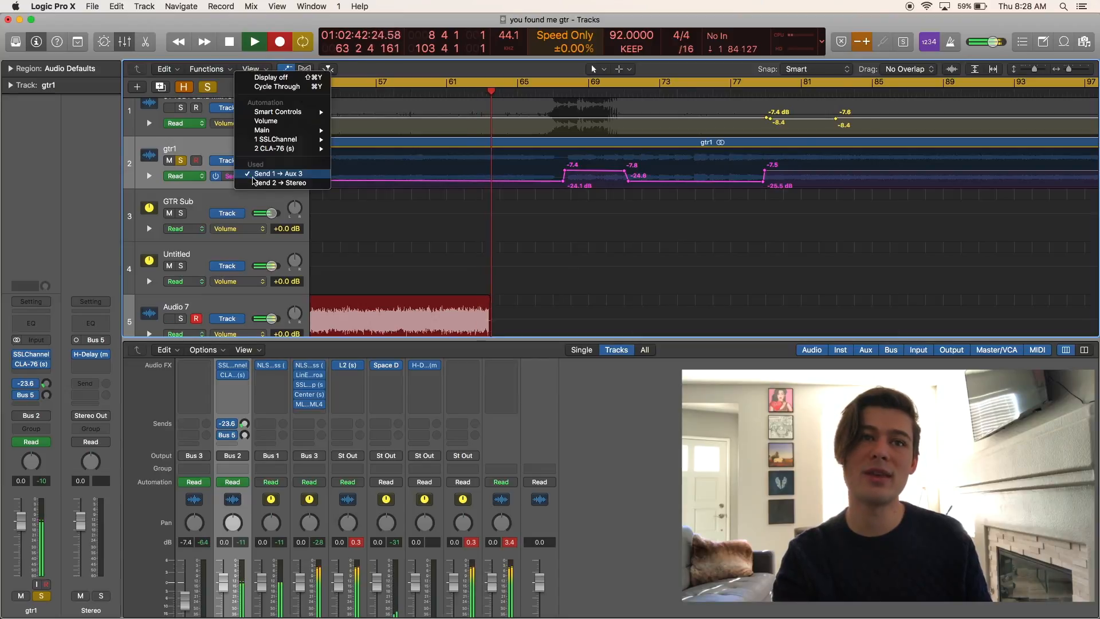
click(256, 183)
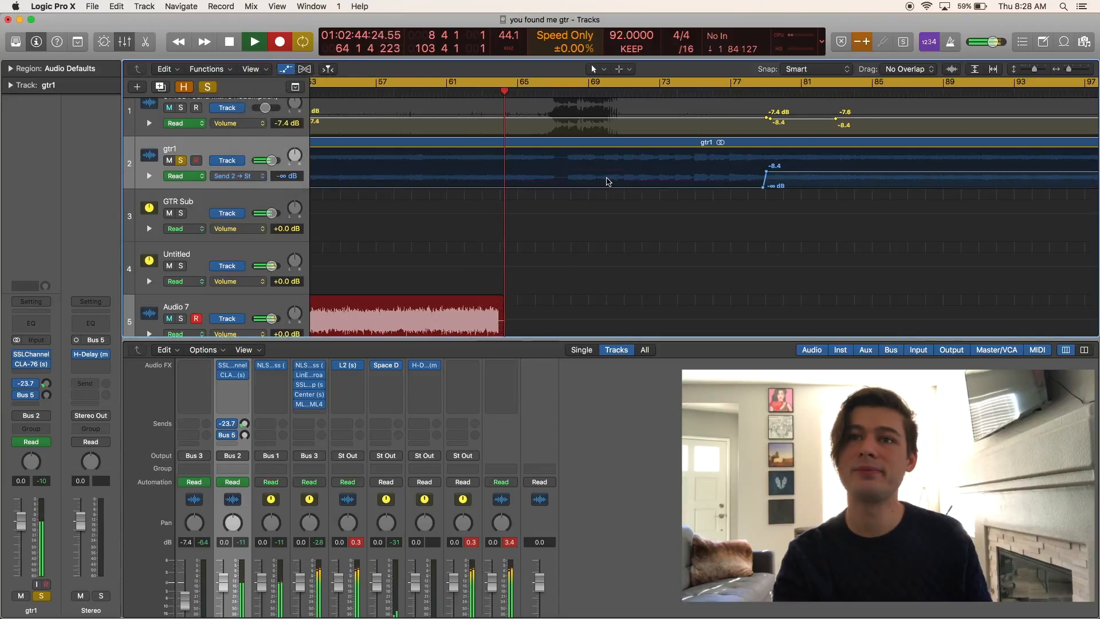
scroll(609, 182, right, 10)
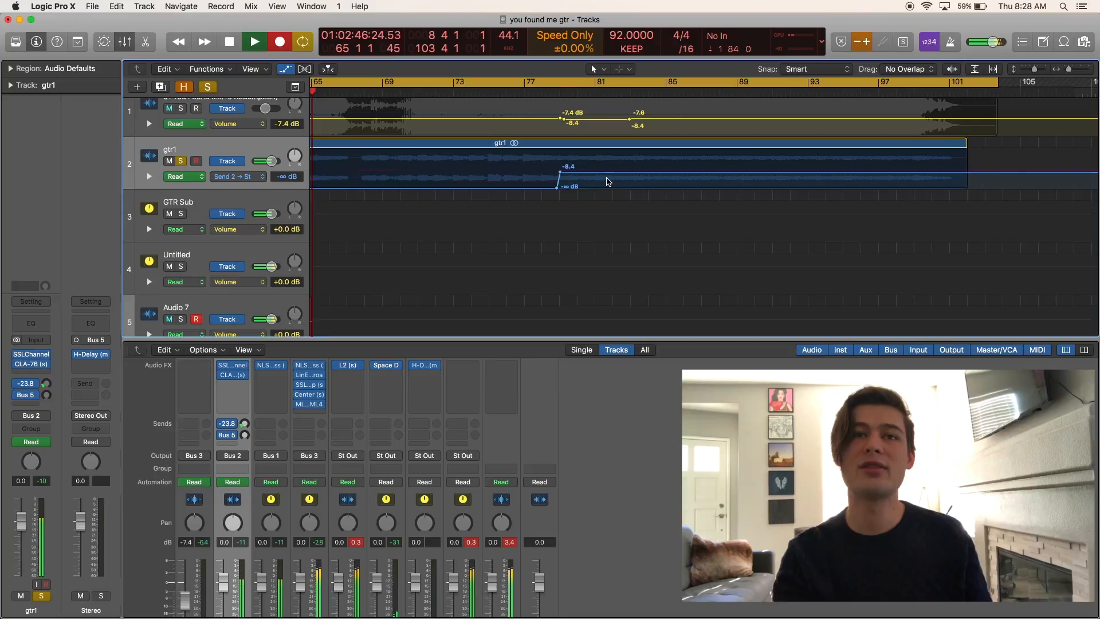
scroll(609, 181, left, 3)
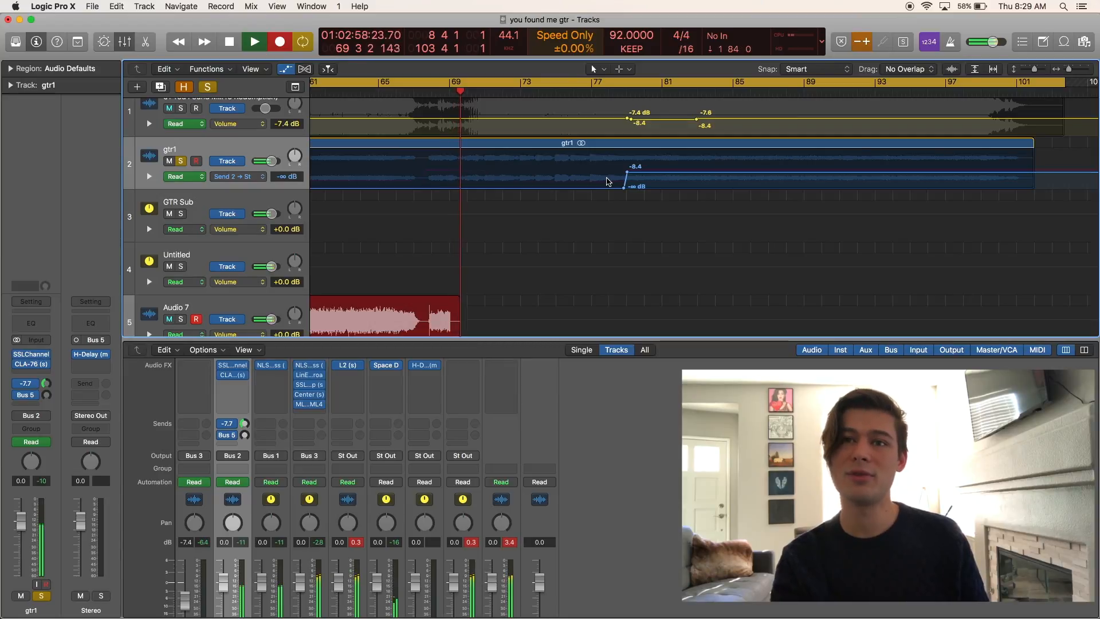
Stop the recording and restart it from about bar 76, just before the delay send rises.
key(space)
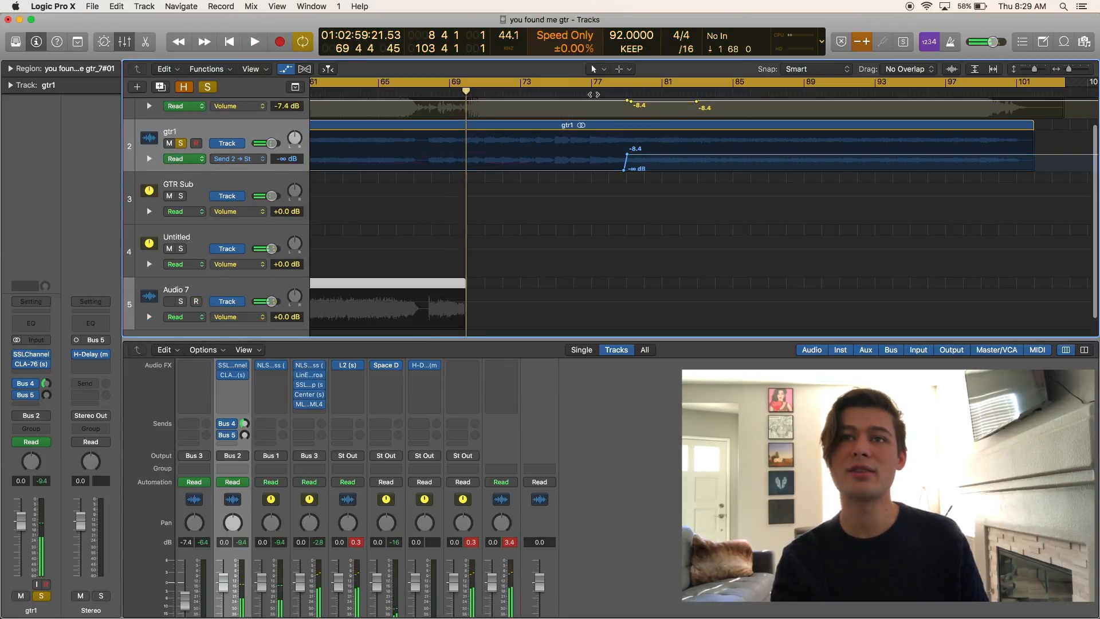
click(578, 93)
key(r)
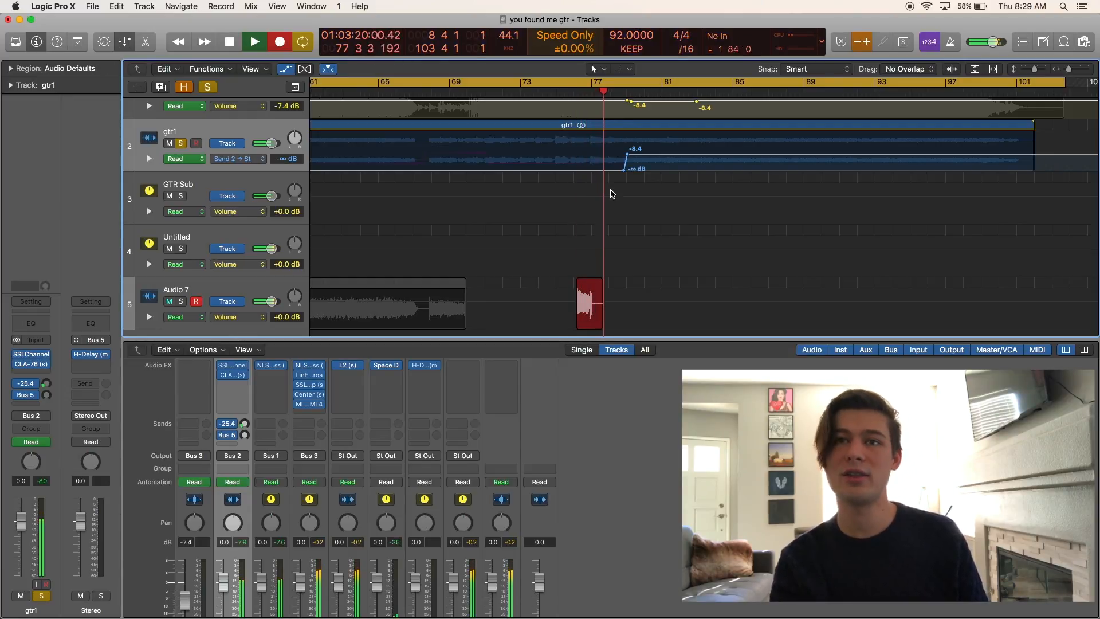
Take gtr1 out of solo to hear it with the reference song and stop the recording.
scroll(612, 193, right, 3)
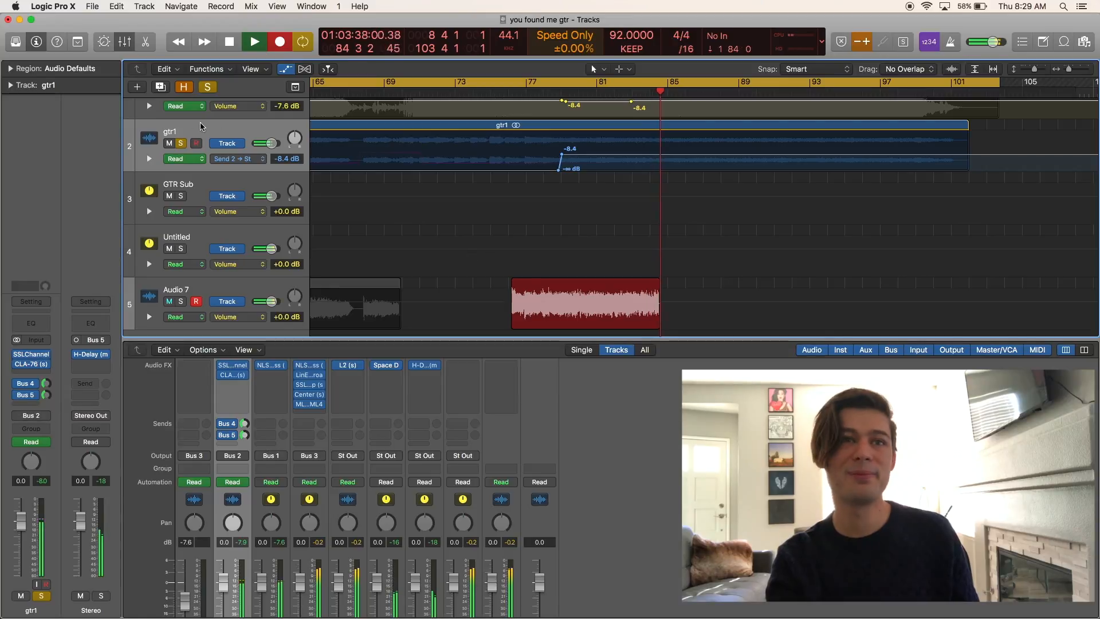
click(181, 144)
scroll(623, 218, up, 3)
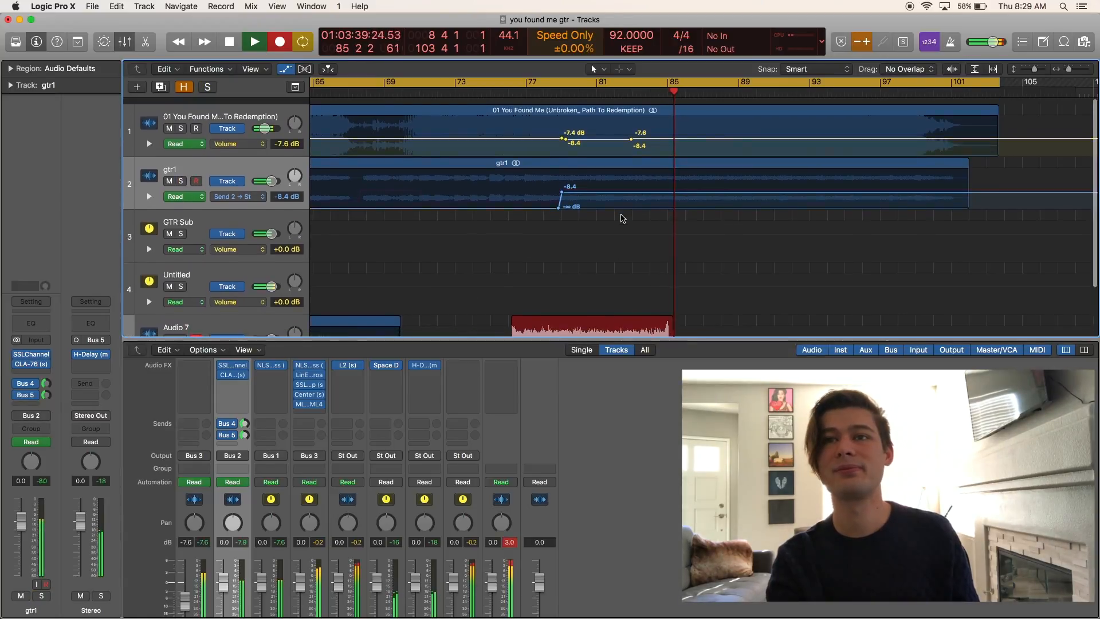
scroll(623, 218, down, 5)
scroll(623, 218, down, 2)
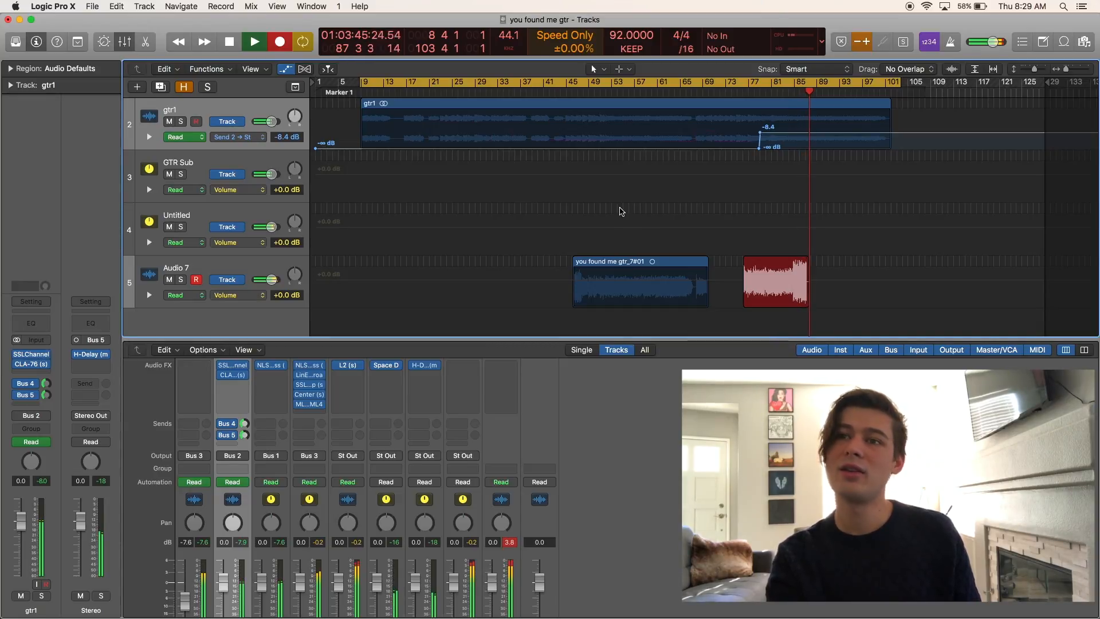
key(space)
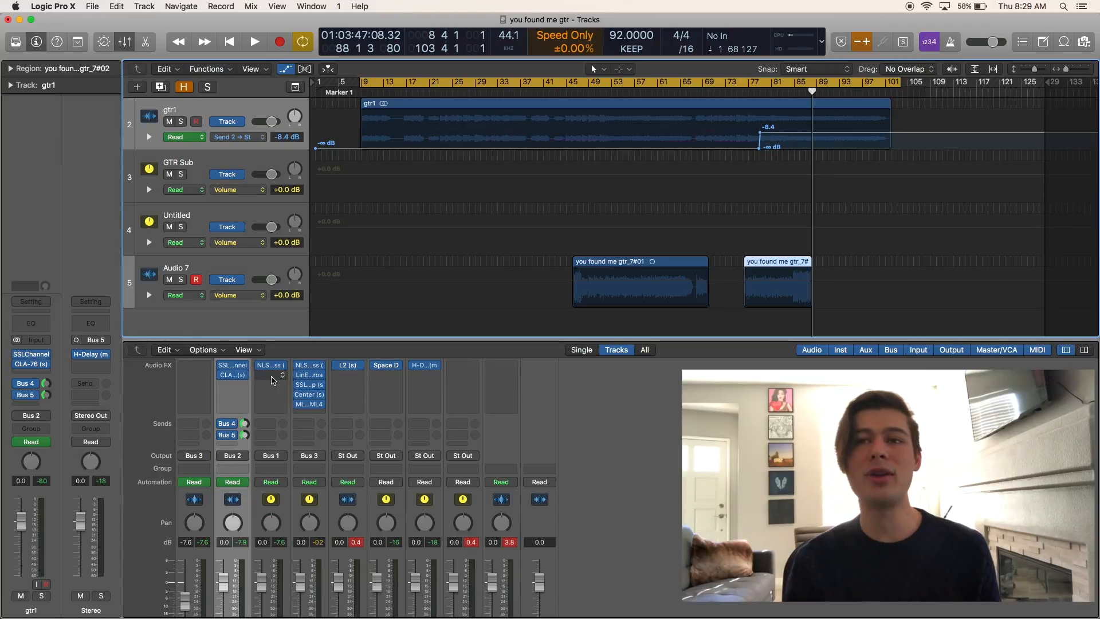
Insert a Channel EQ on GTR Sub in the slot after the NLS Buss plug-in.
click(273, 380)
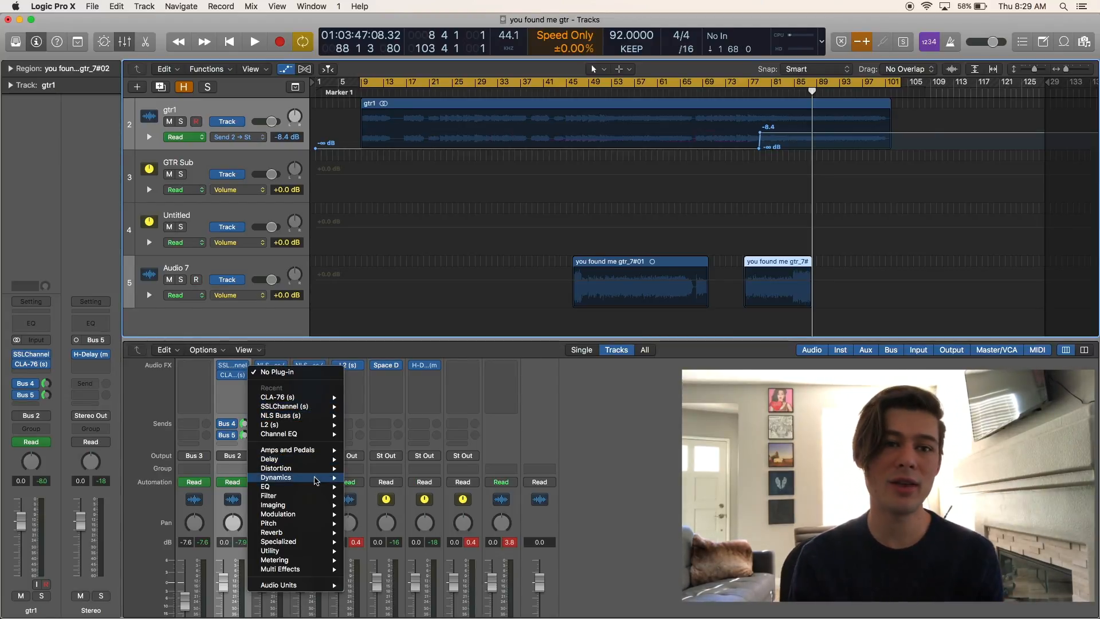
mouse_move(323, 486)
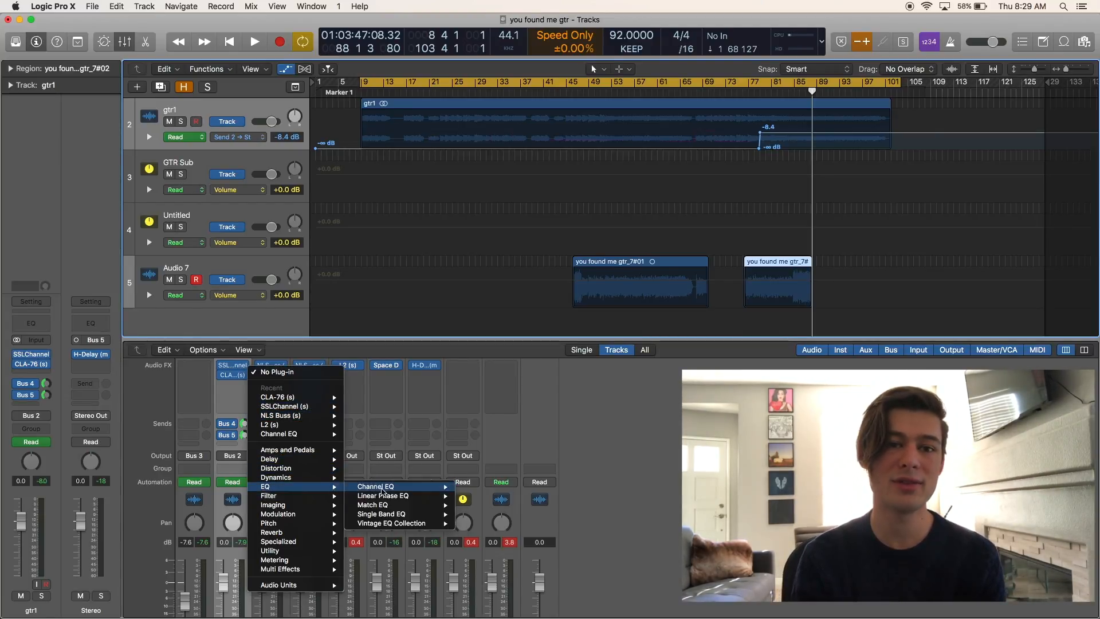
mouse_move(401, 487)
click(479, 487)
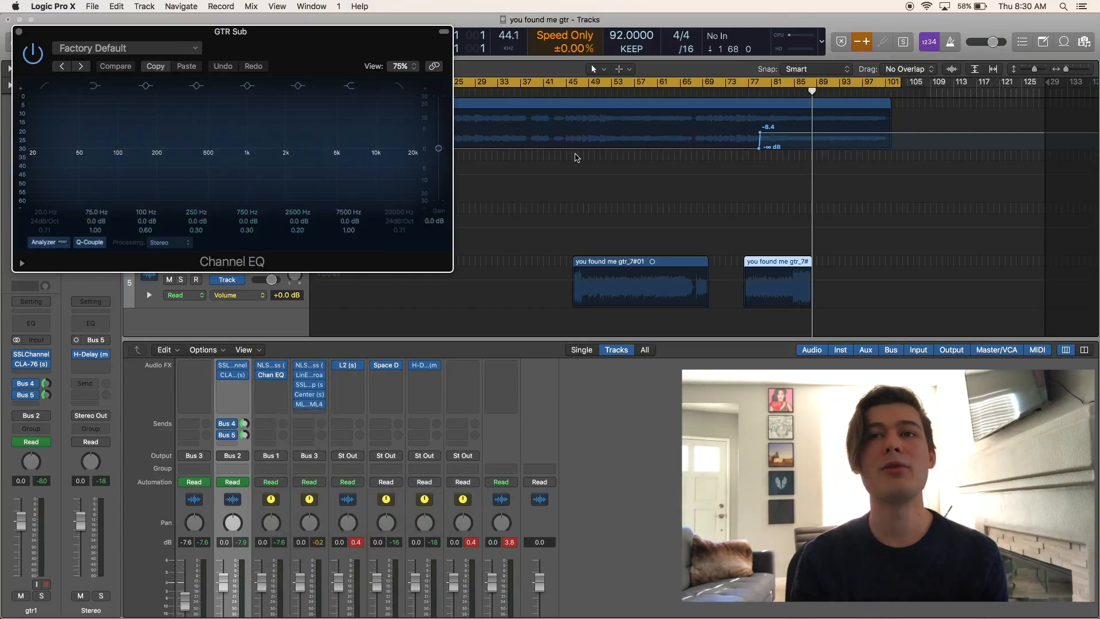
Start recording from about bar 22 and place the Channel EQ window clear of the mixer's plug-in slots.
drag(360, 49, 336, 252)
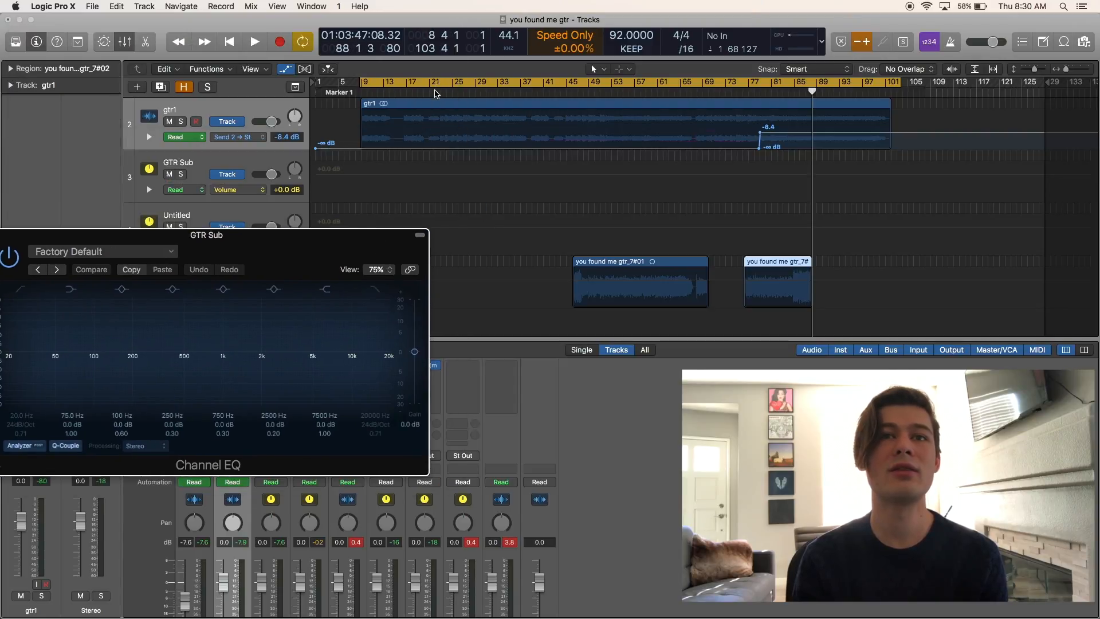
click(435, 94)
key(space)
click(416, 153)
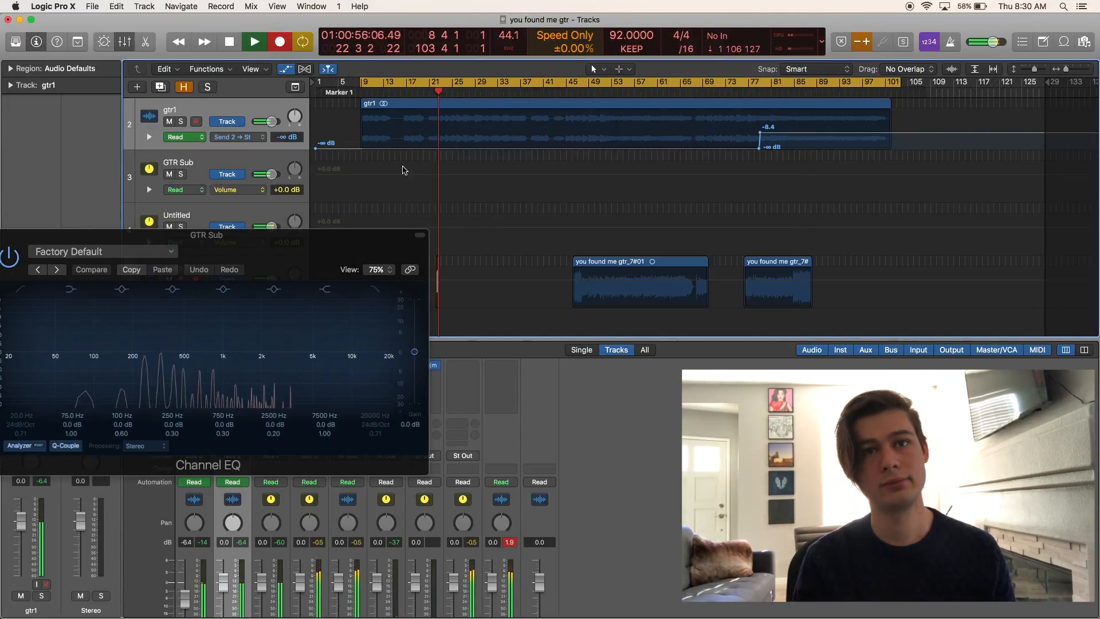
drag(324, 236, 433, 106)
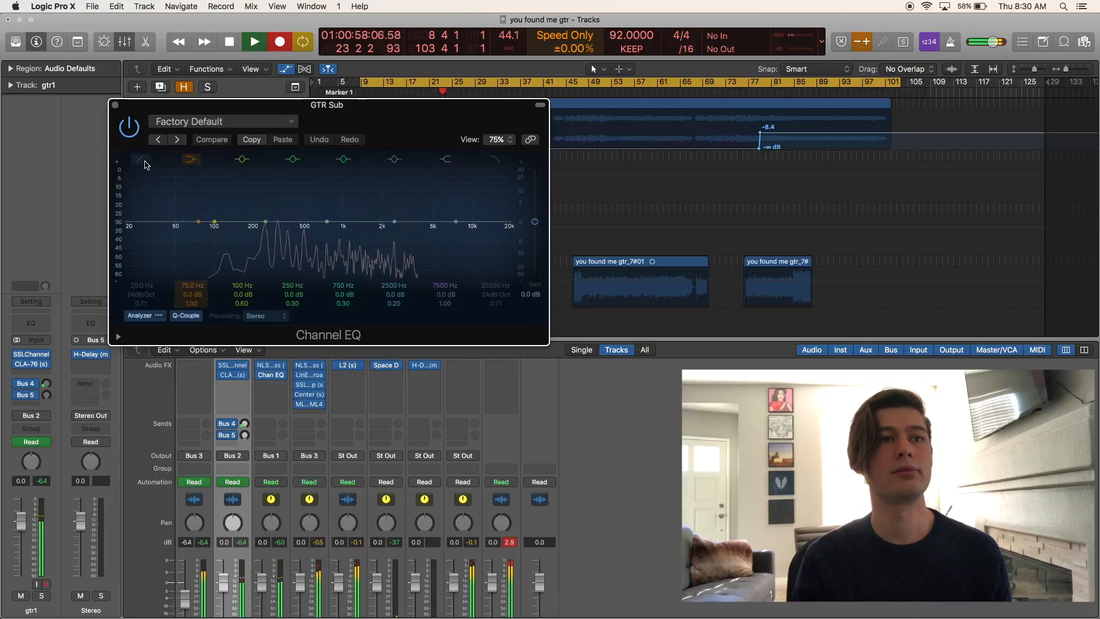
Enable the Channel EQ's low cut just below 100 Hz and its high cut at about 14 kHz on GTR Sub.
click(143, 162)
drag(140, 257, 218, 254)
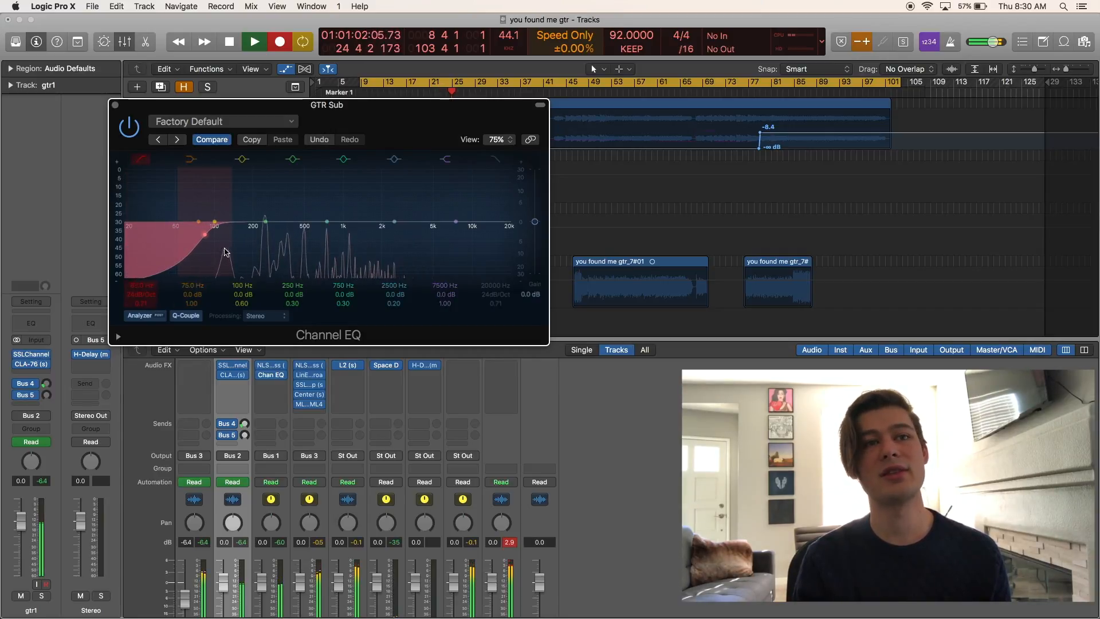
click(495, 161)
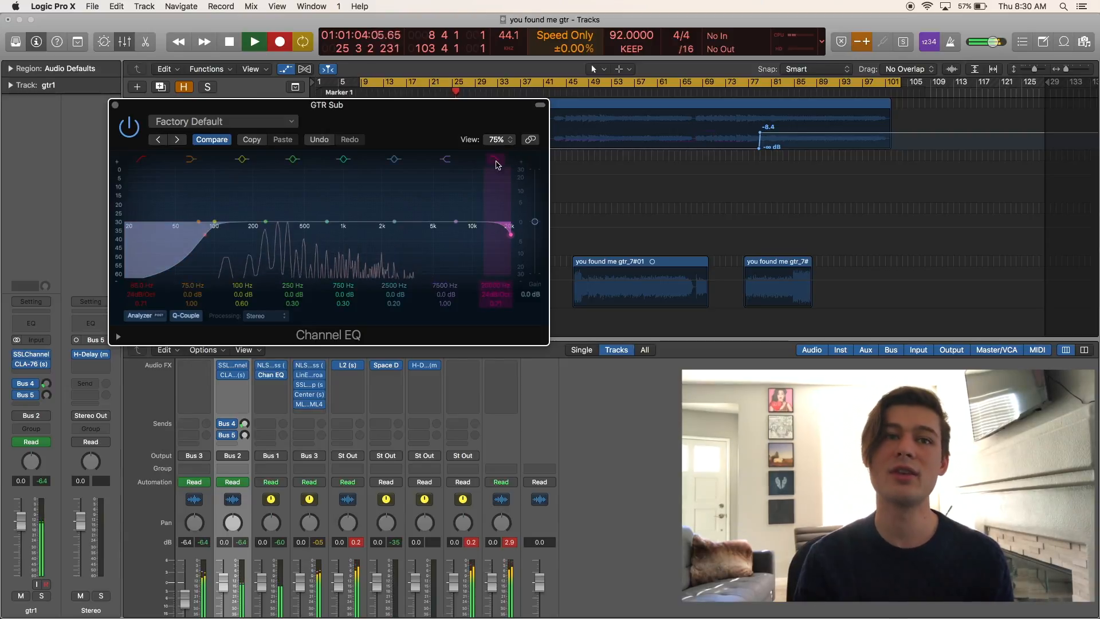
drag(497, 246, 482, 246)
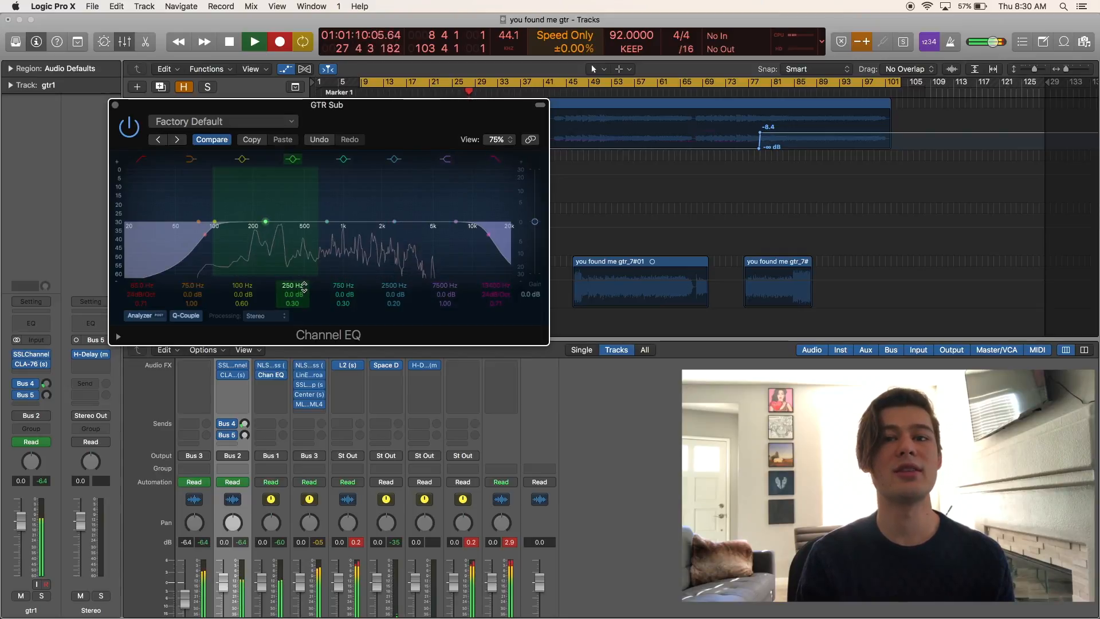
Cut the 250 Hz band of GTR Sub's Channel EQ by 3.0 dB with a narrow Q of 5.30.
drag(293, 284, 293, 279)
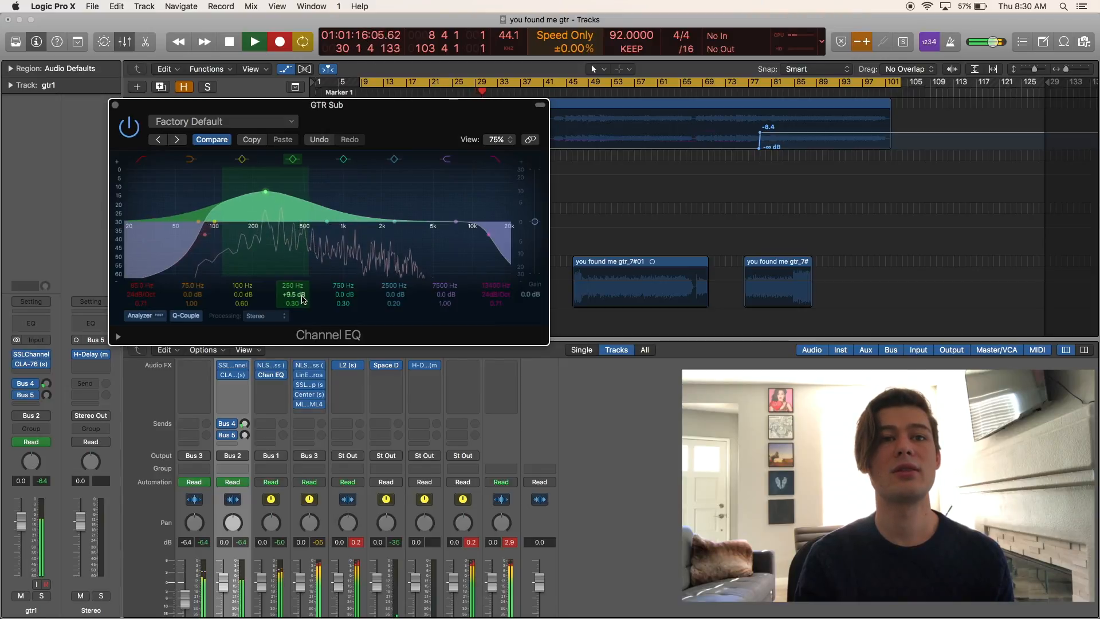
drag(303, 299, 302, 266)
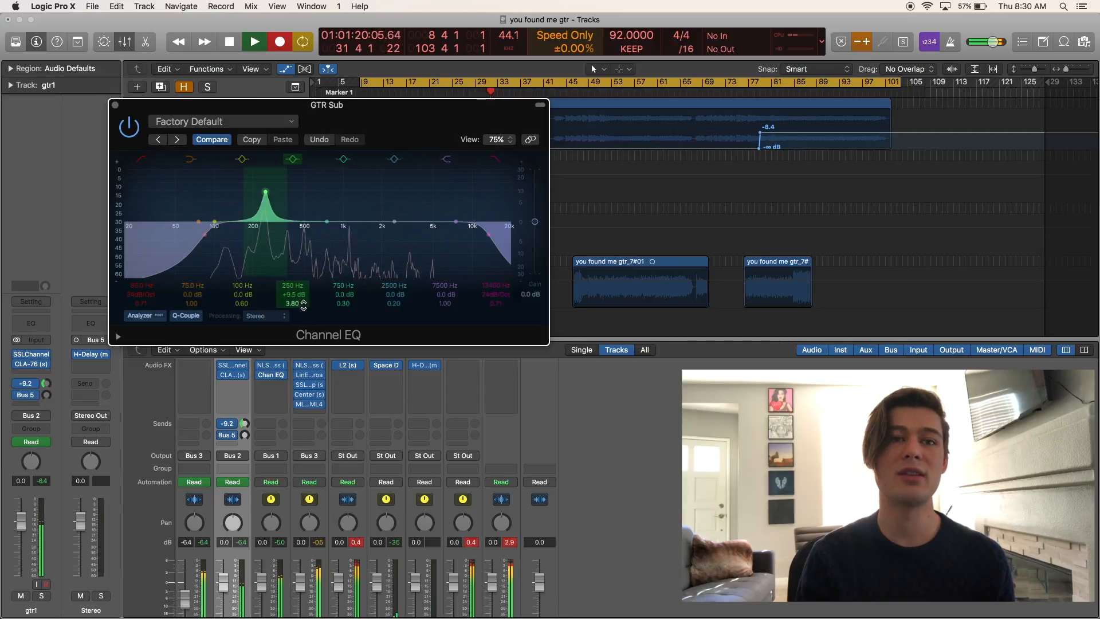
drag(302, 294, 302, 318)
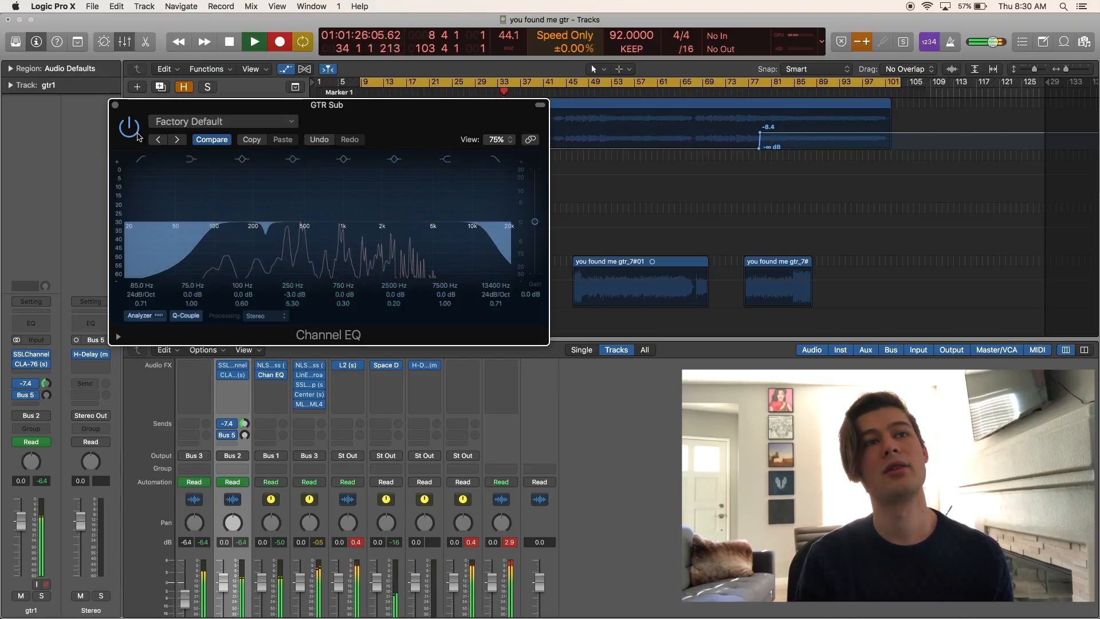
Bypass and re-enable the Channel EQ on GTR Sub to compare the sound, and close its window.
click(130, 128)
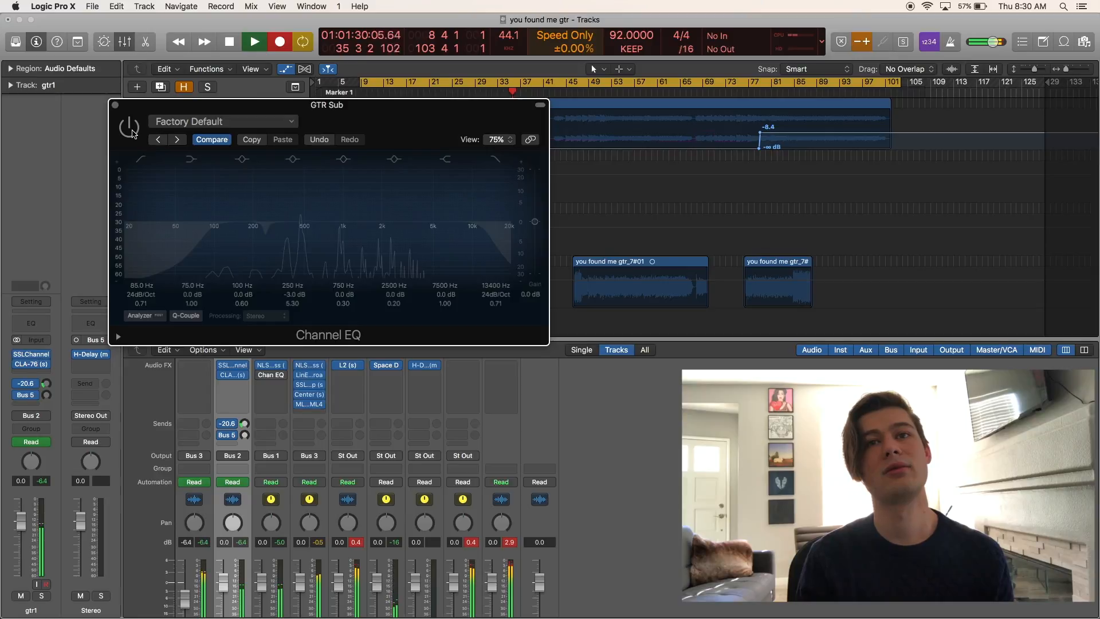
click(130, 128)
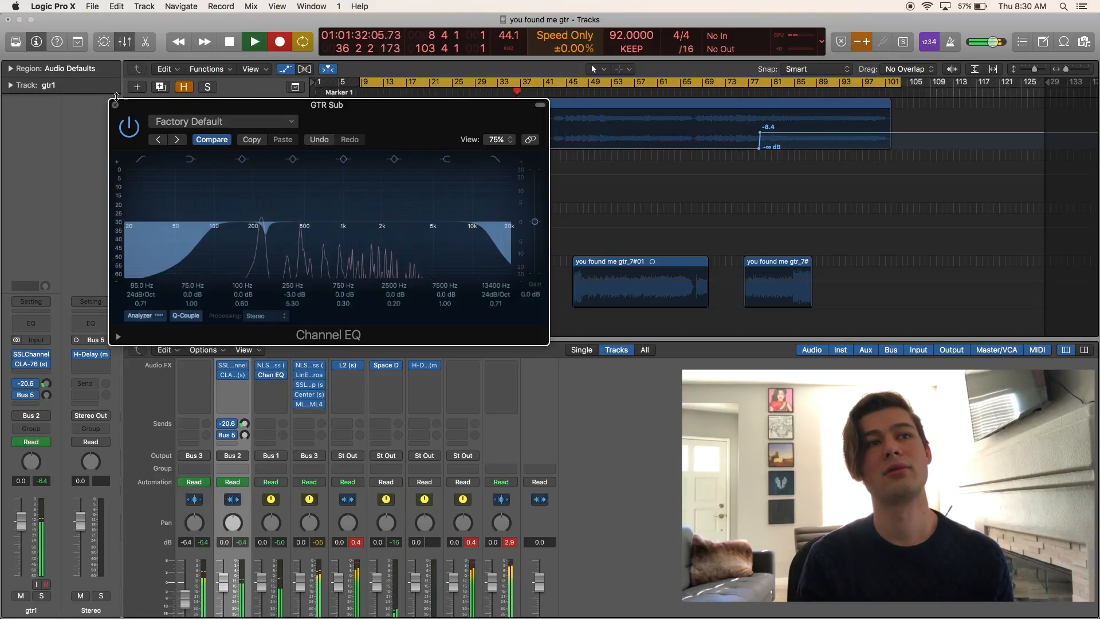
click(115, 104)
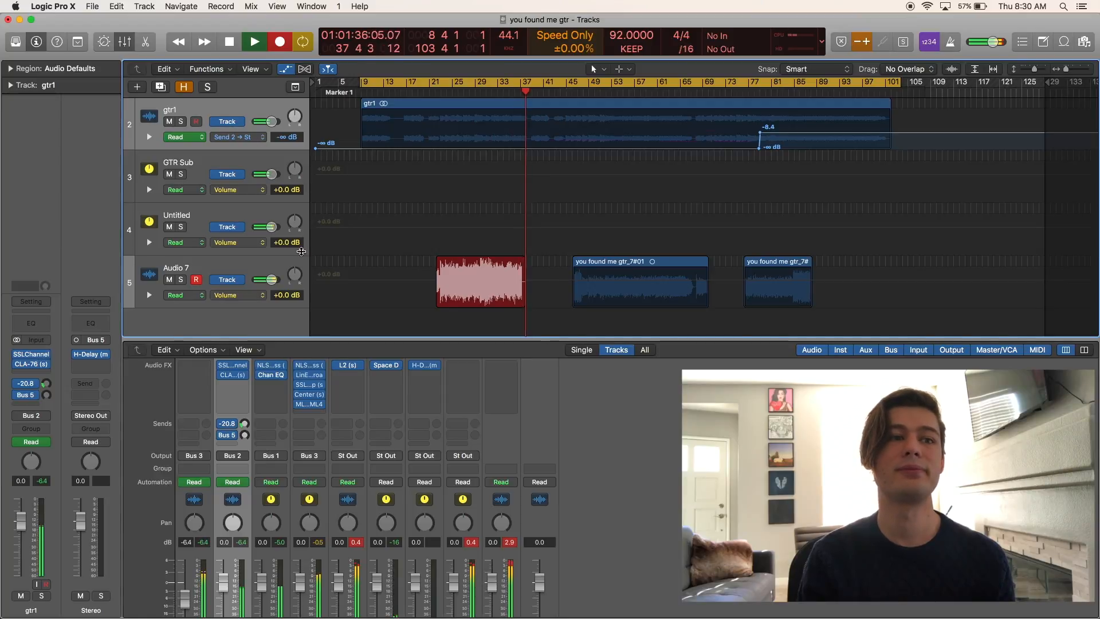
Stop the recording on the Audio 7 track and hide the automation lanes in the Tracks area.
key(space)
scroll(378, 237, up, 5)
scroll(379, 237, right, 4)
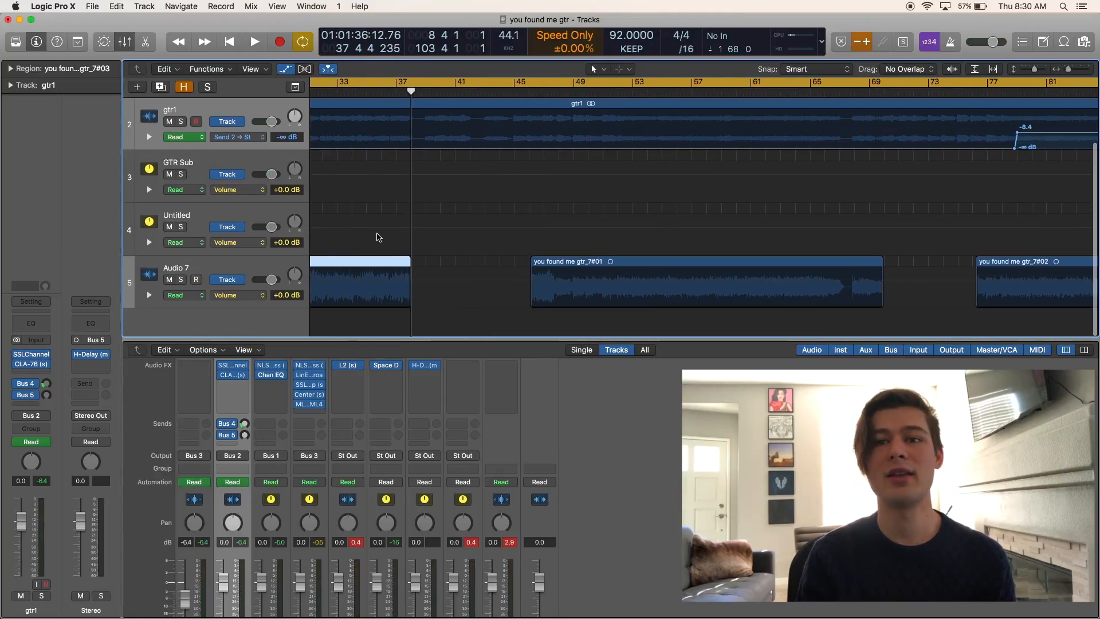
key(super+Left)
key(super+Left)
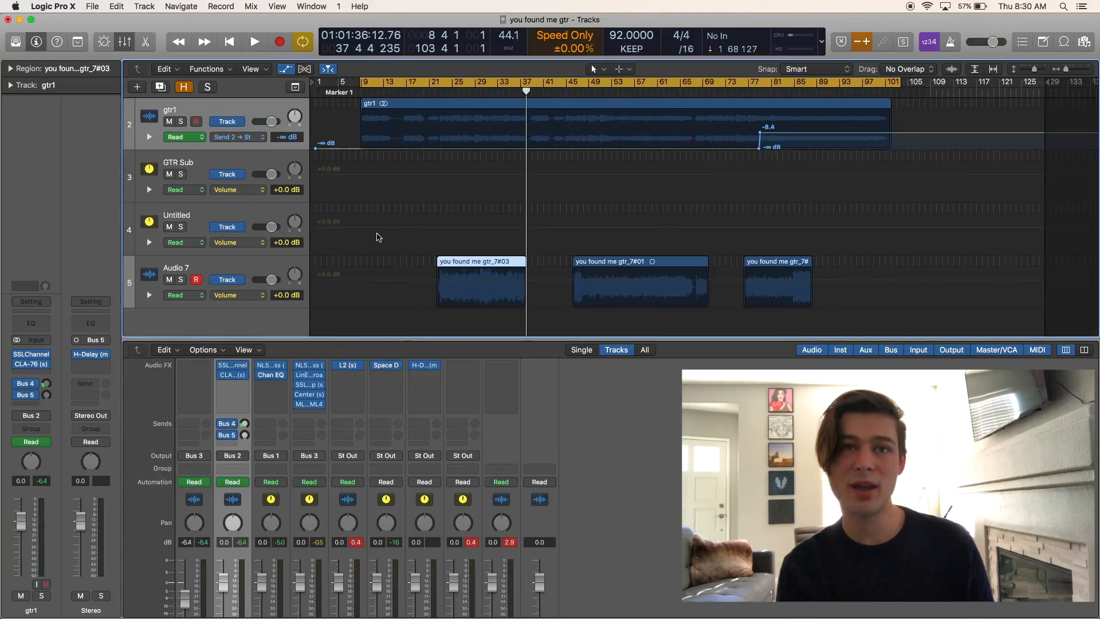
key(a)
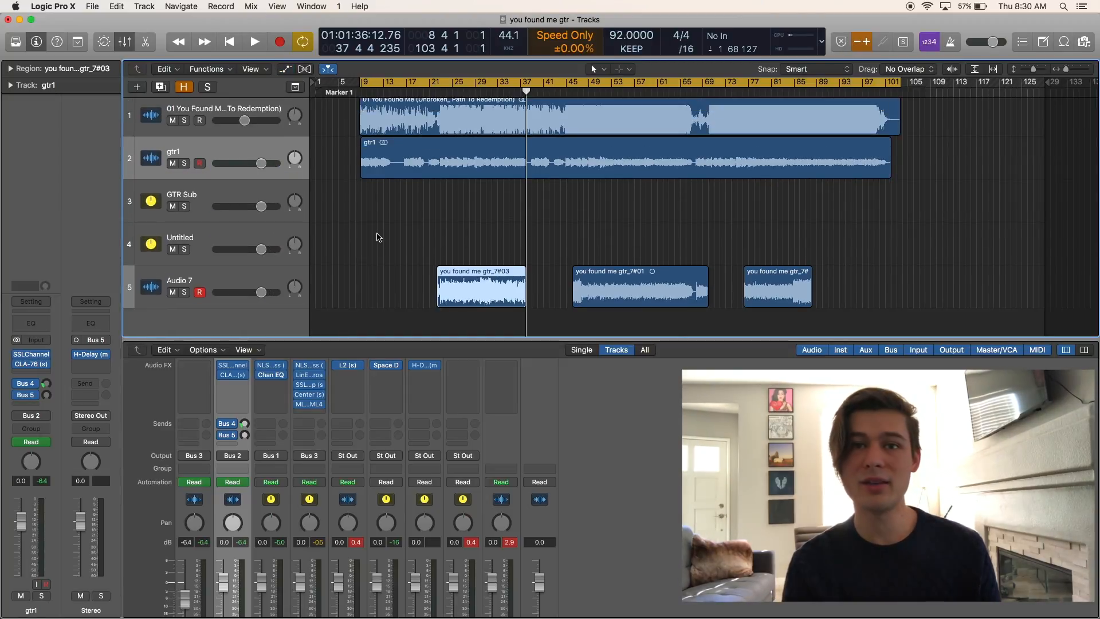